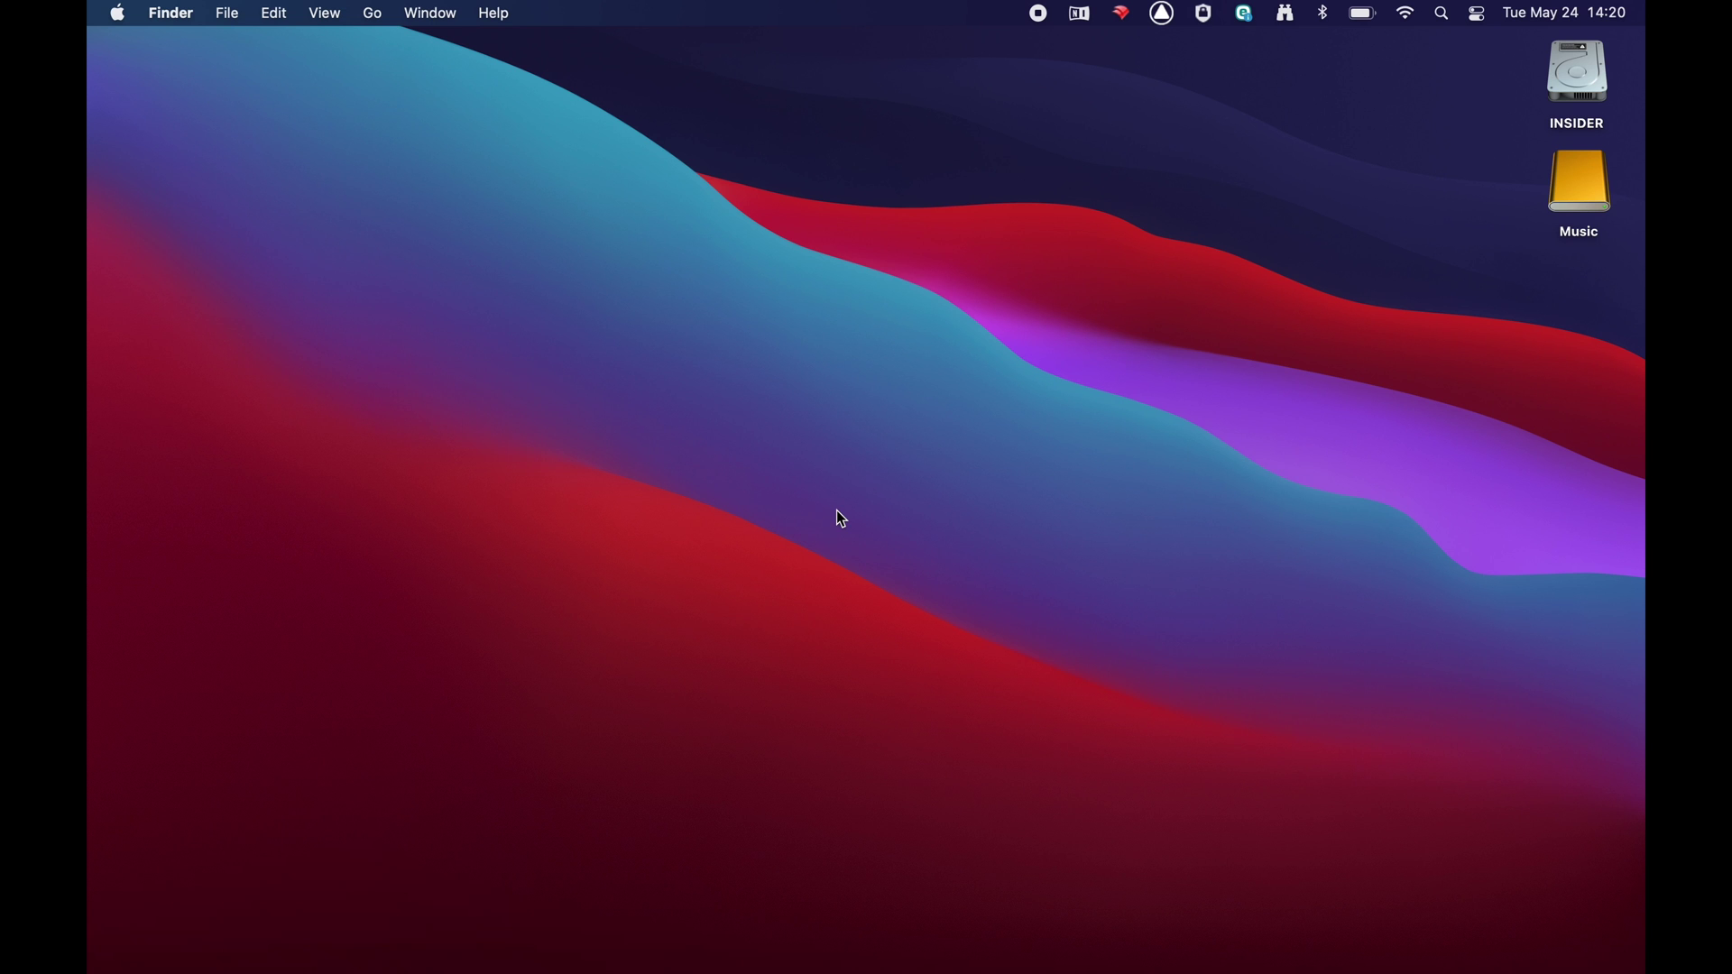
Launch Native Access from the Dock and bring up the Locate dialog for 40s Very Own - Drums.
mouse_move(739, 970)
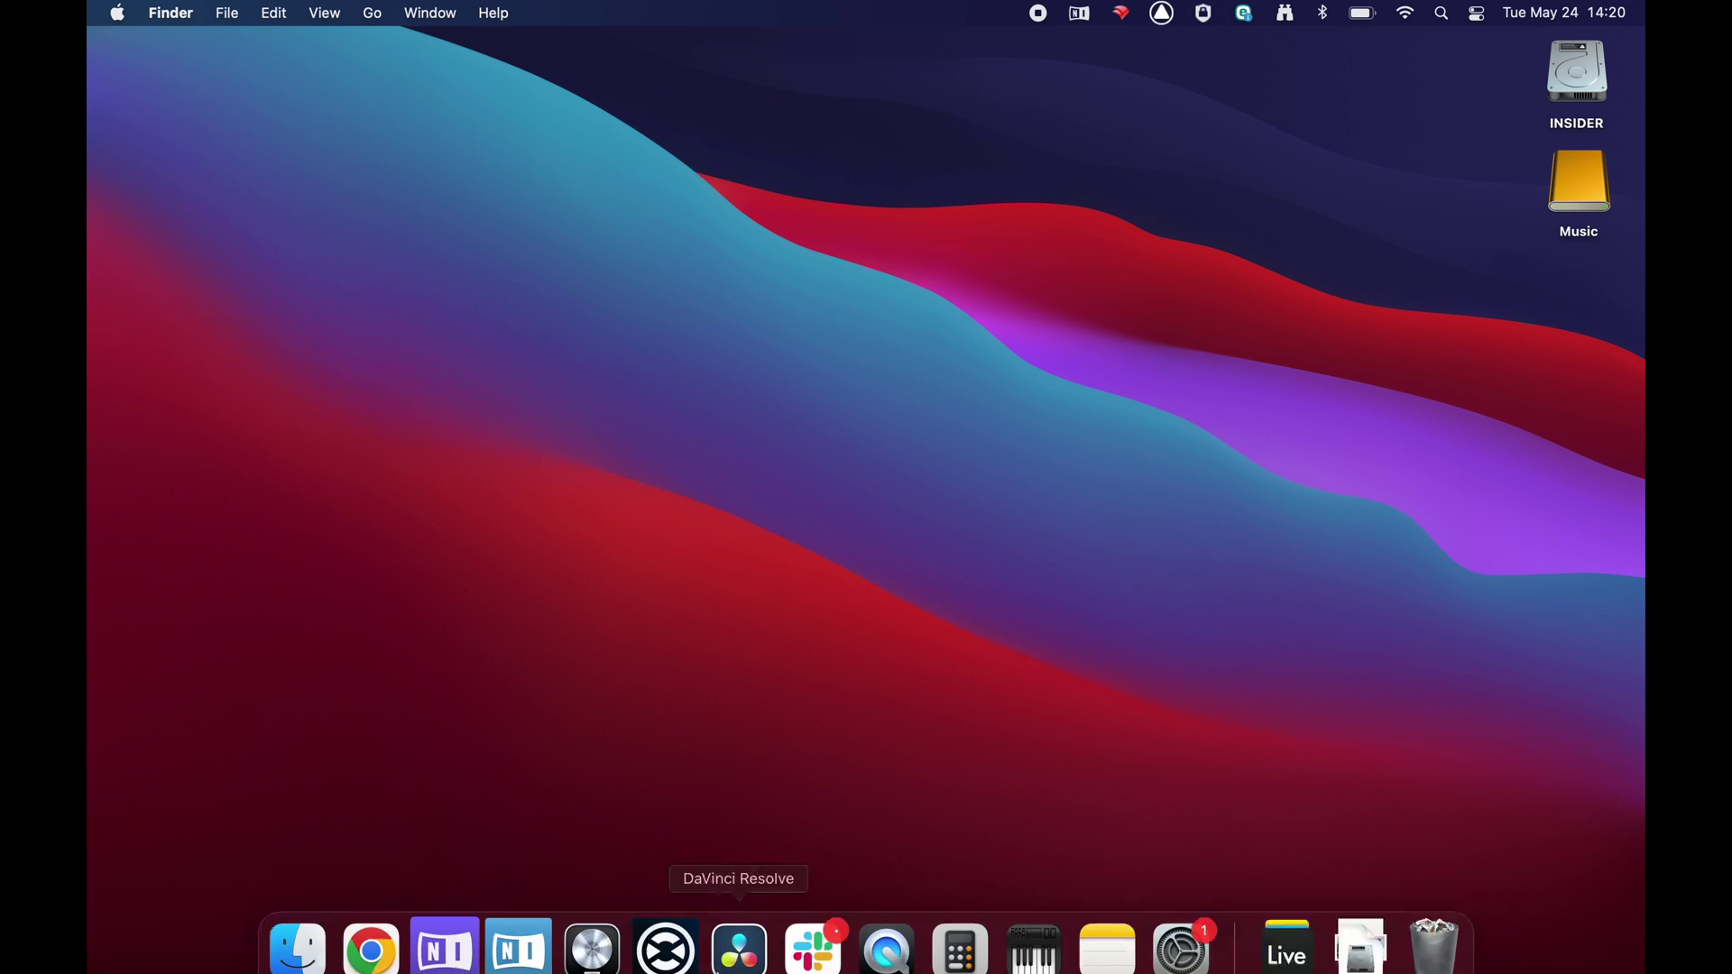
left_click(521, 938)
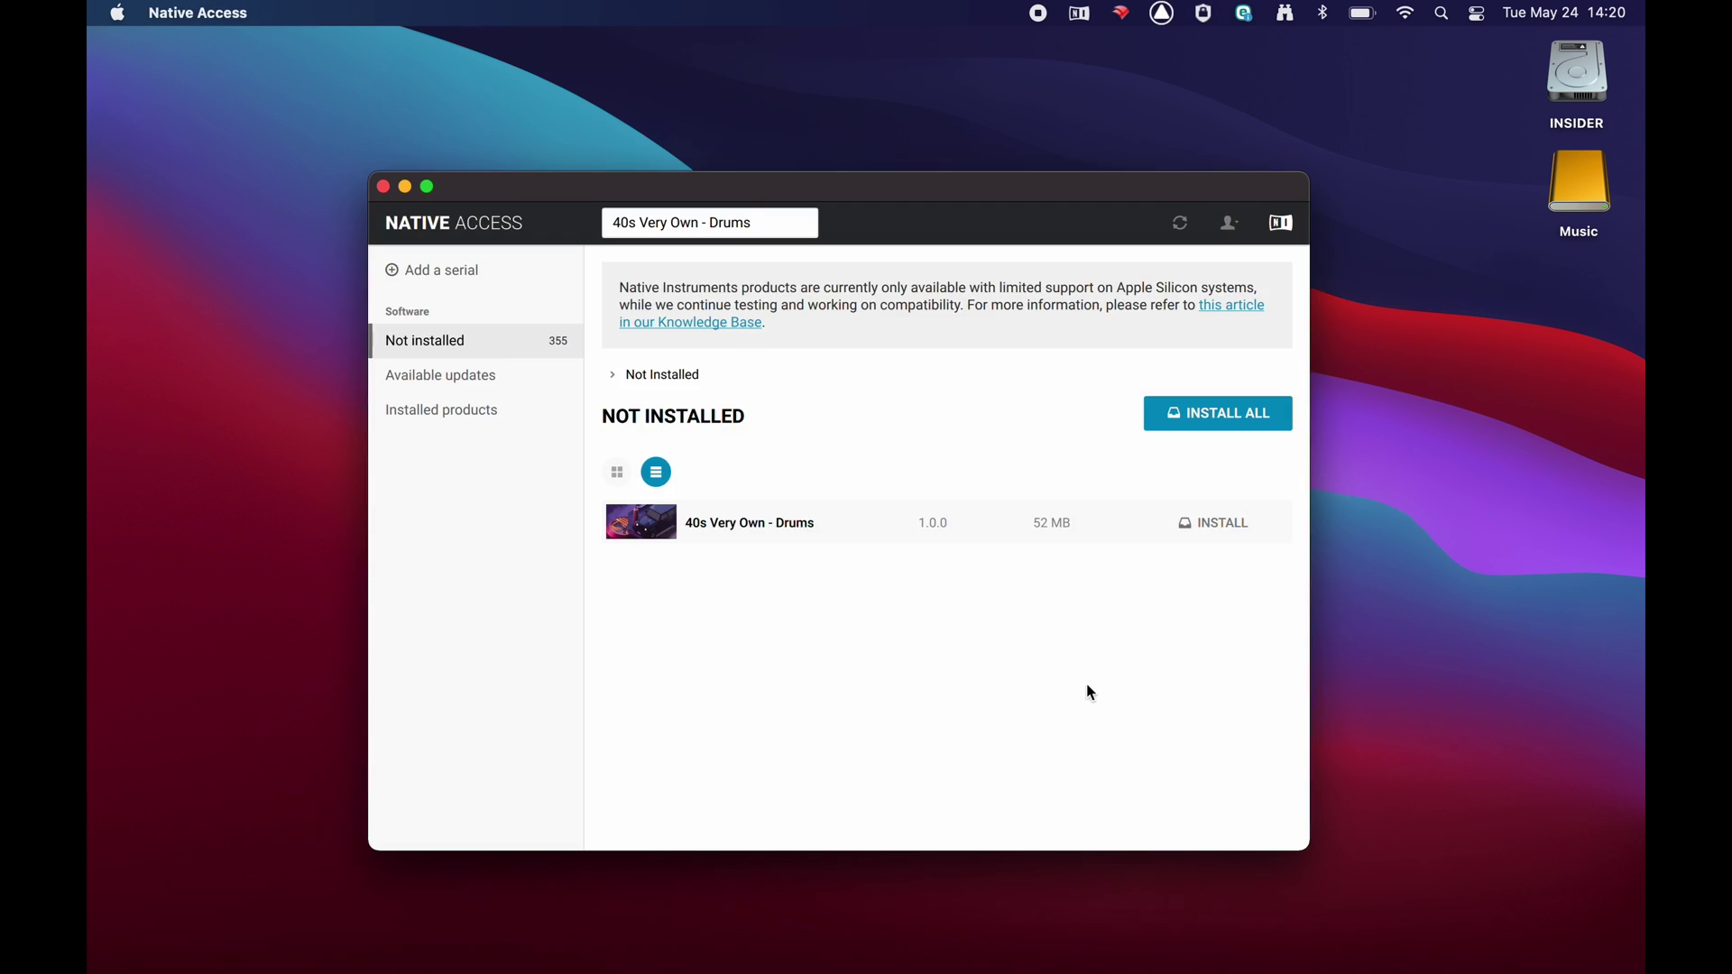
mouse_move(1129, 538)
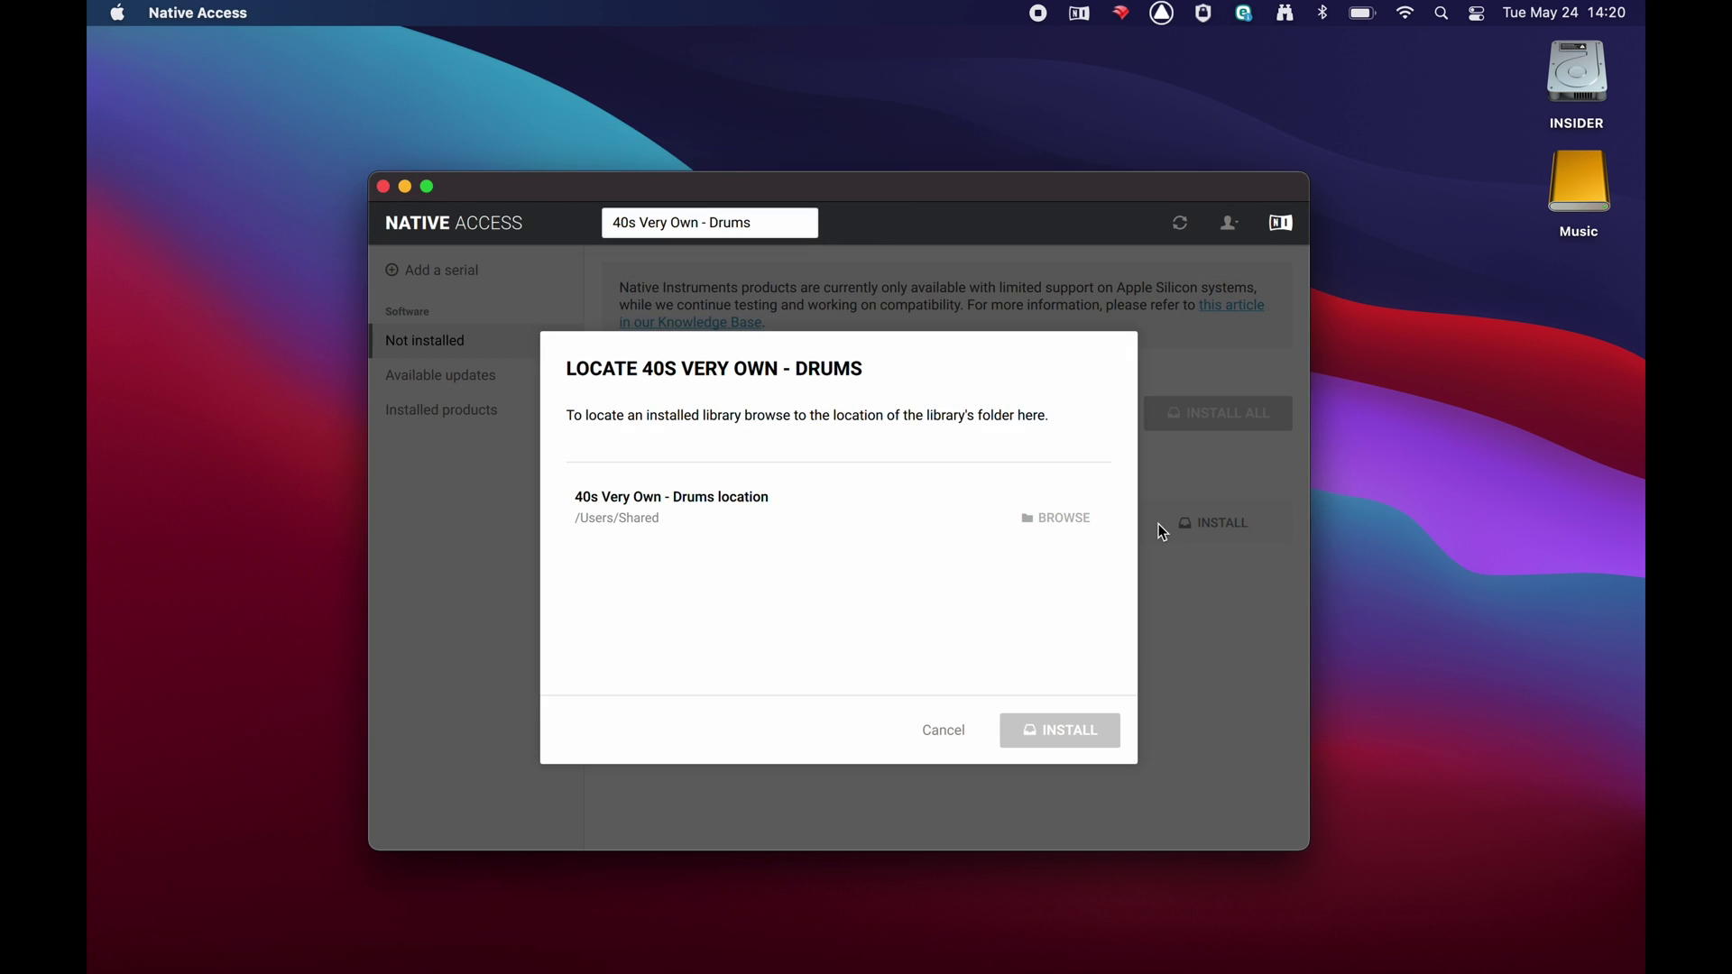
Point the drums library location to Music > Libraries > 40s Very Own - Drums Library.
left_click(1064, 523)
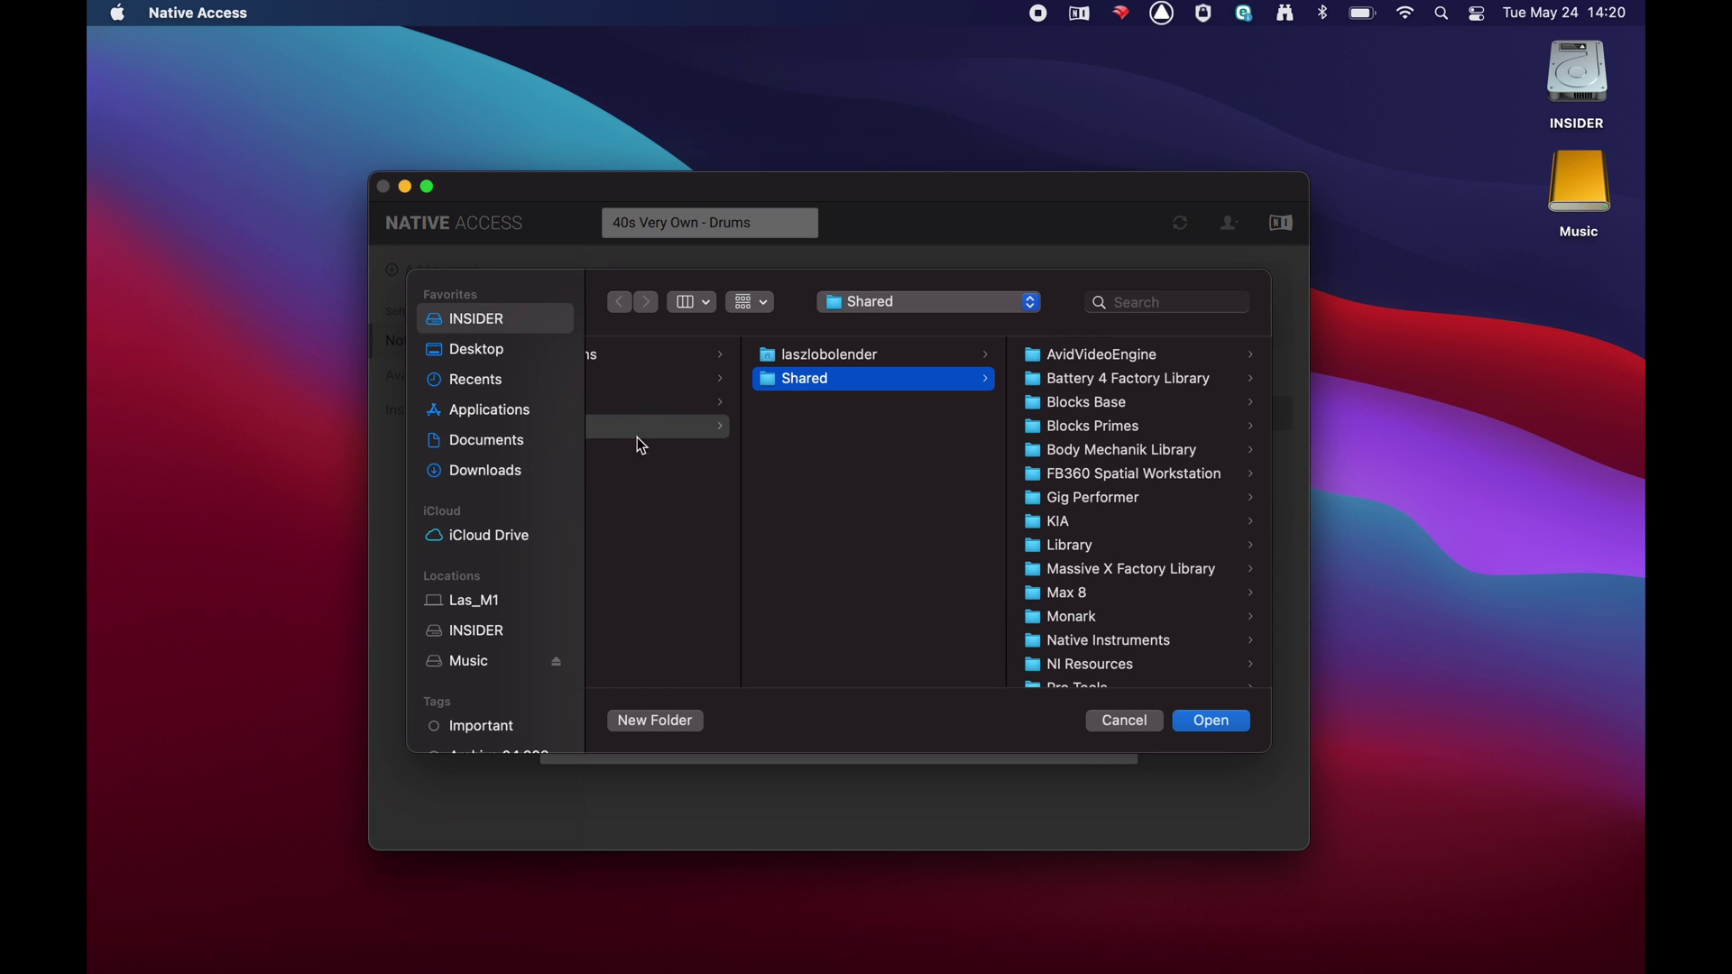
left_click(478, 661)
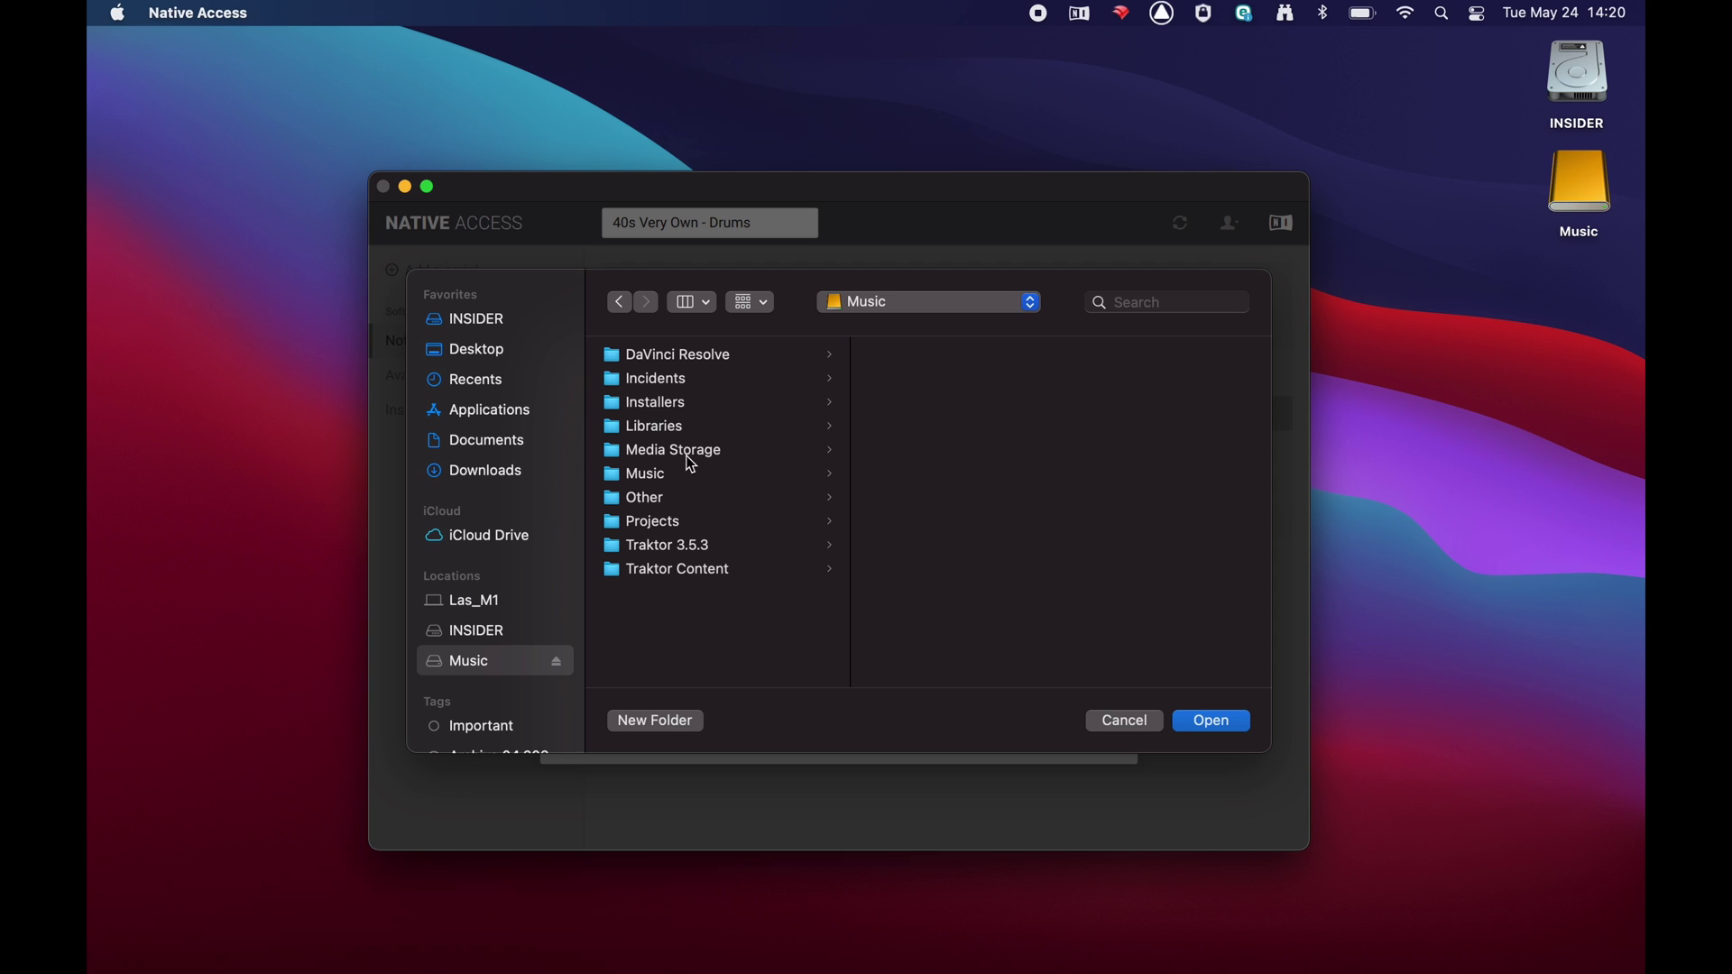
left_click(686, 432)
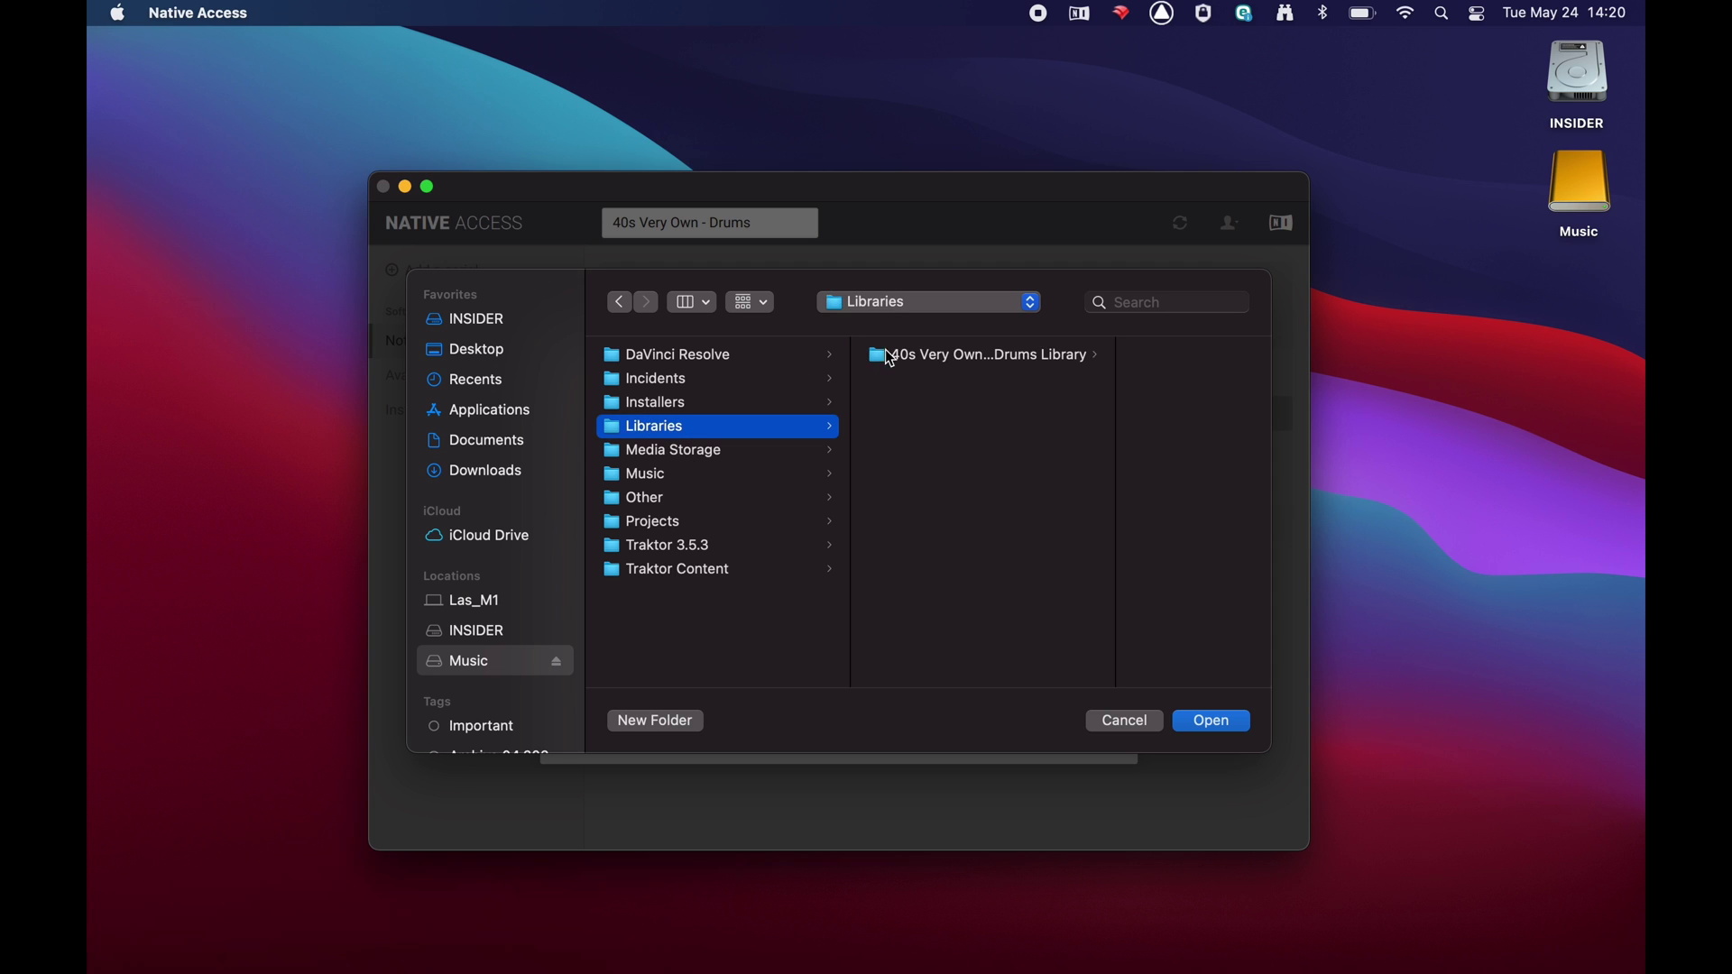
left_click(909, 363)
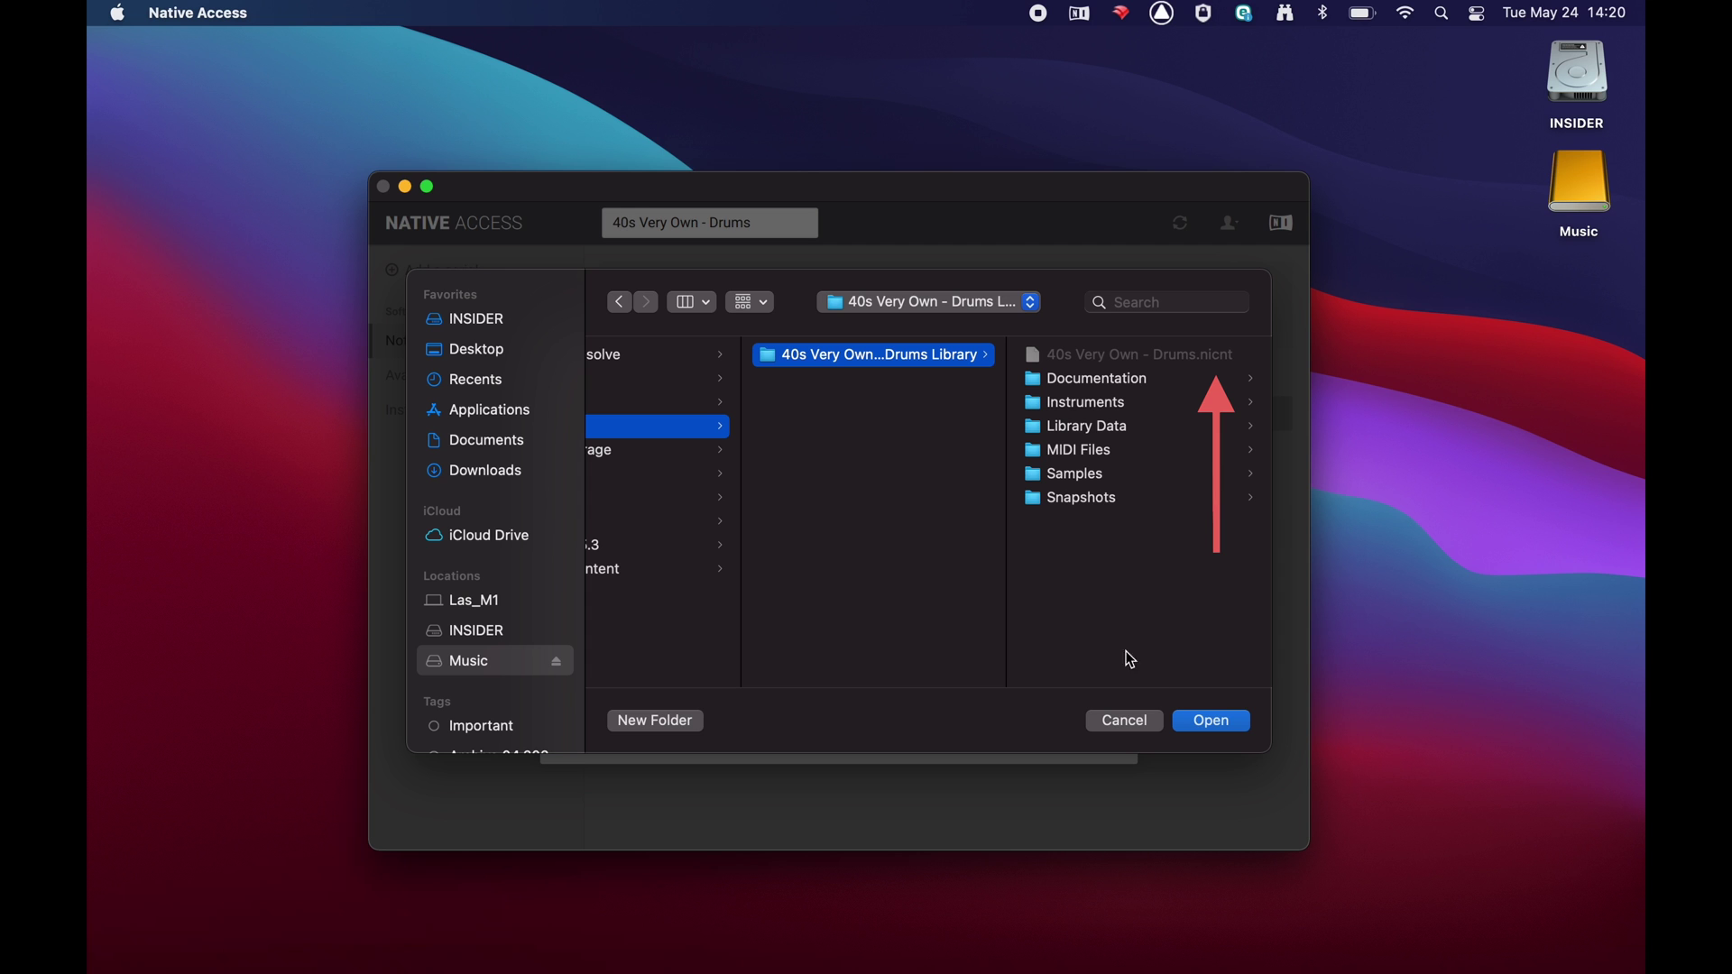
left_click(1203, 721)
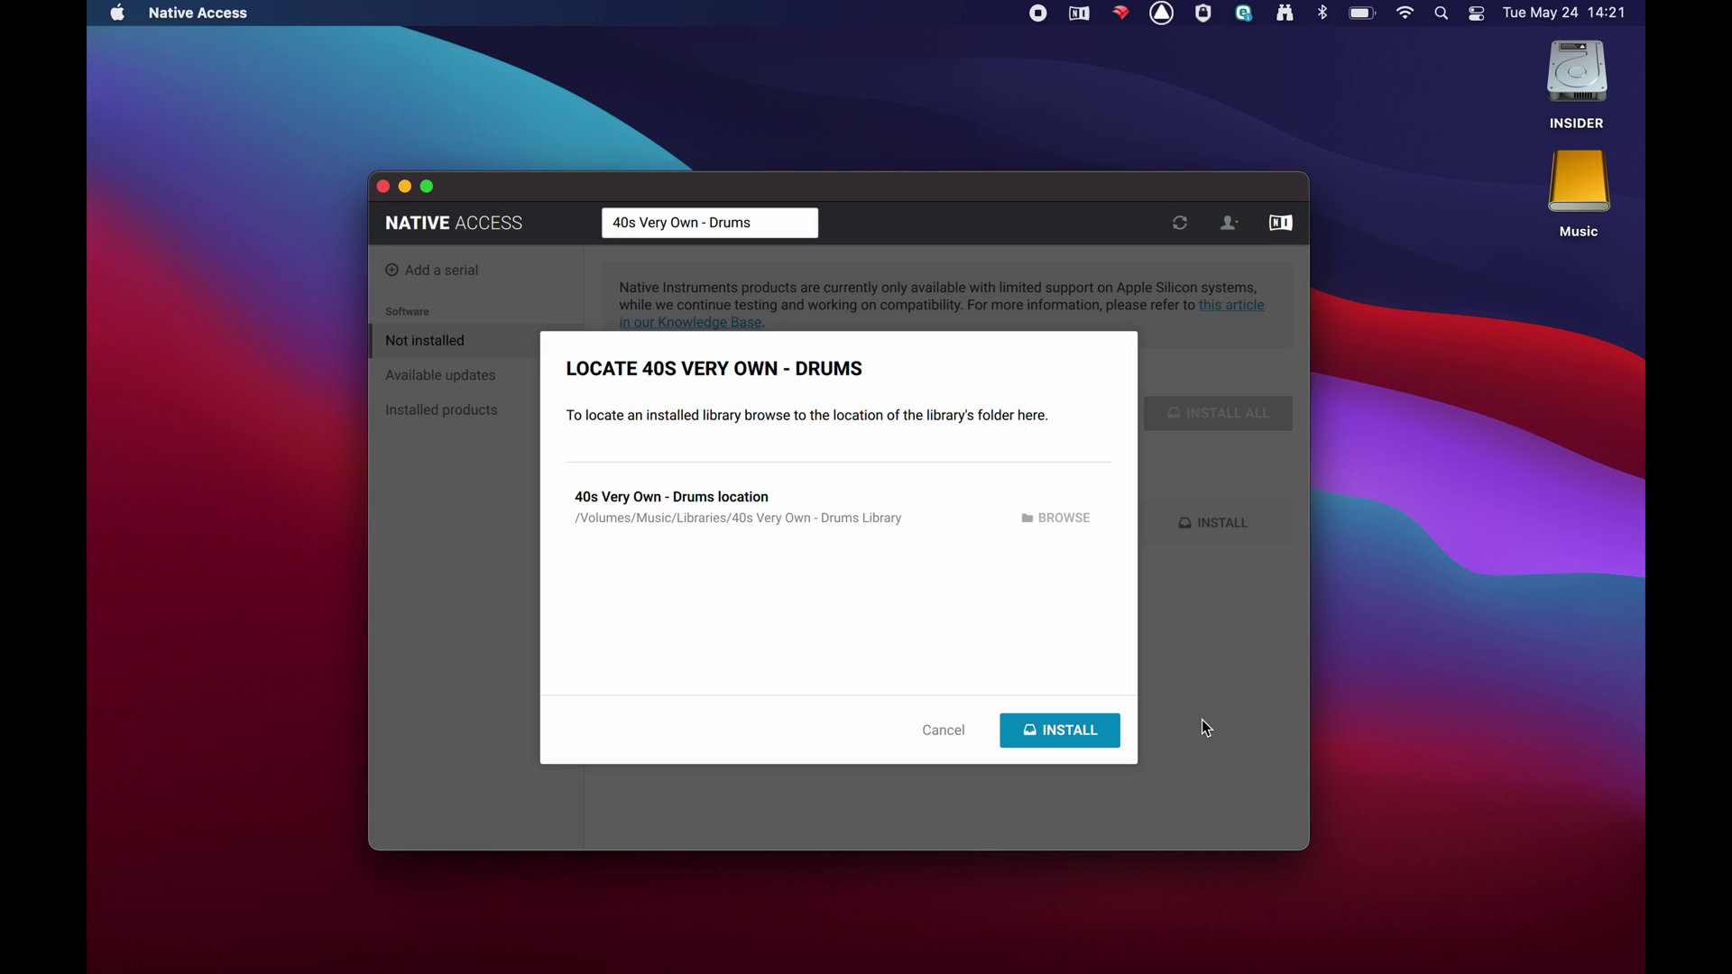
Install 40s Very Own - Drums from its located folder.
left_click(1068, 732)
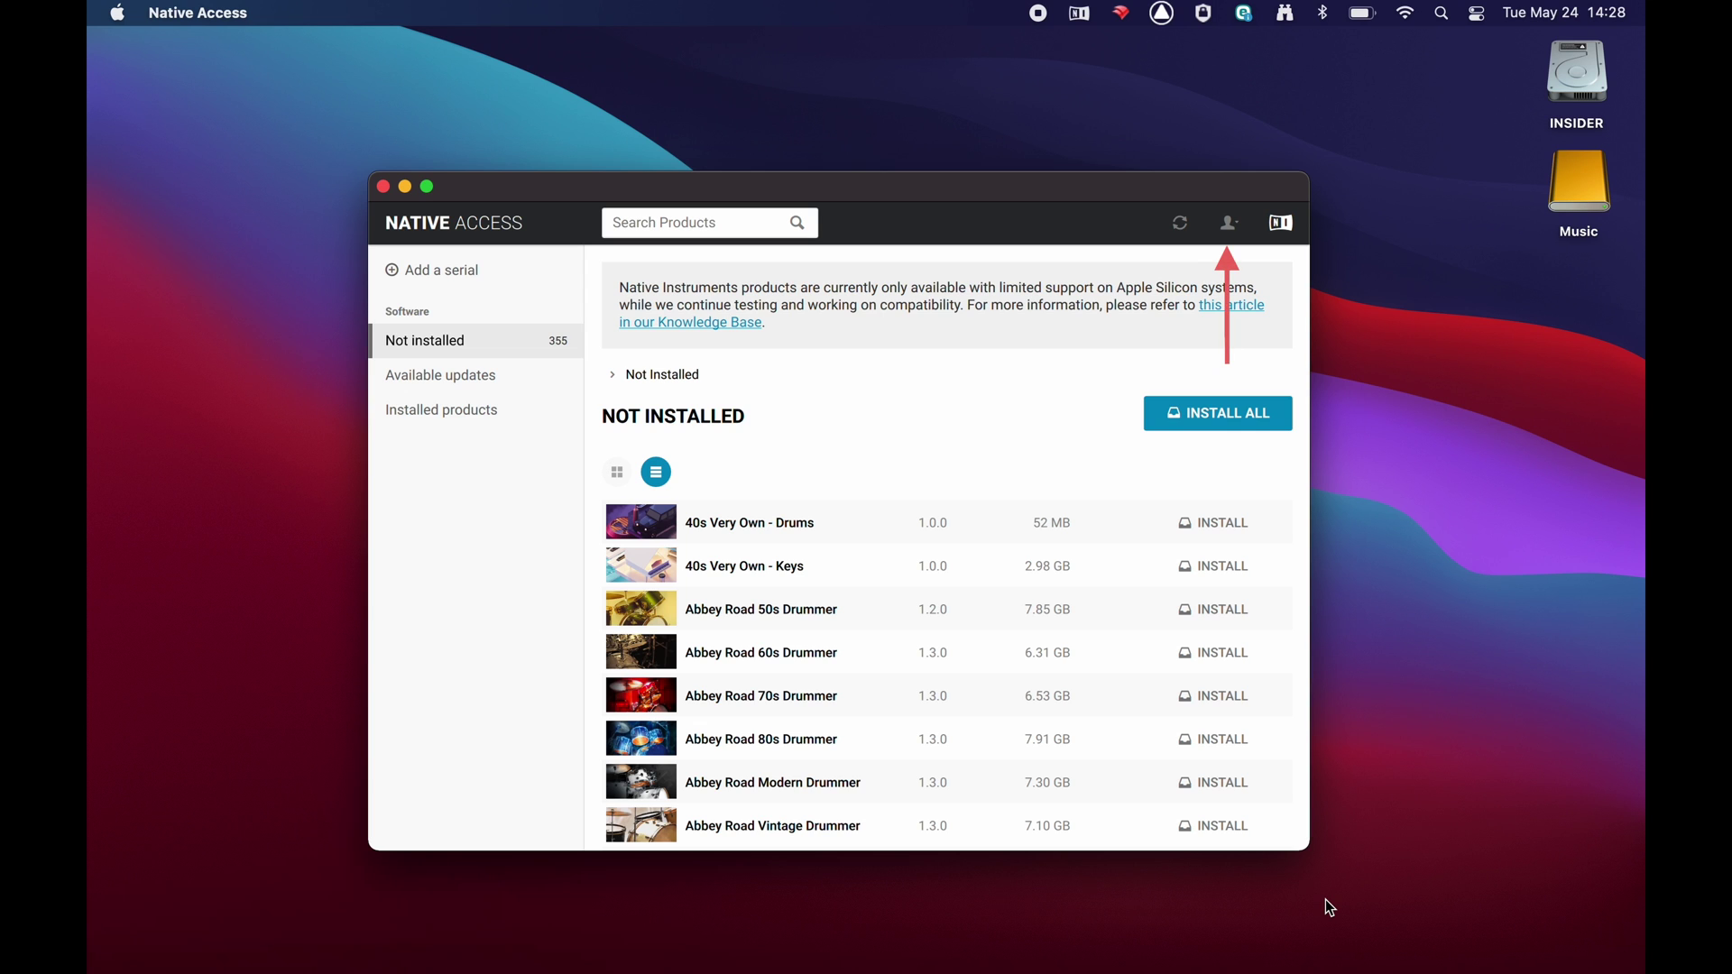
In Native Access Preferences, change the content location to the Music drive's Libraries folder.
left_click(1229, 224)
left_click(1162, 325)
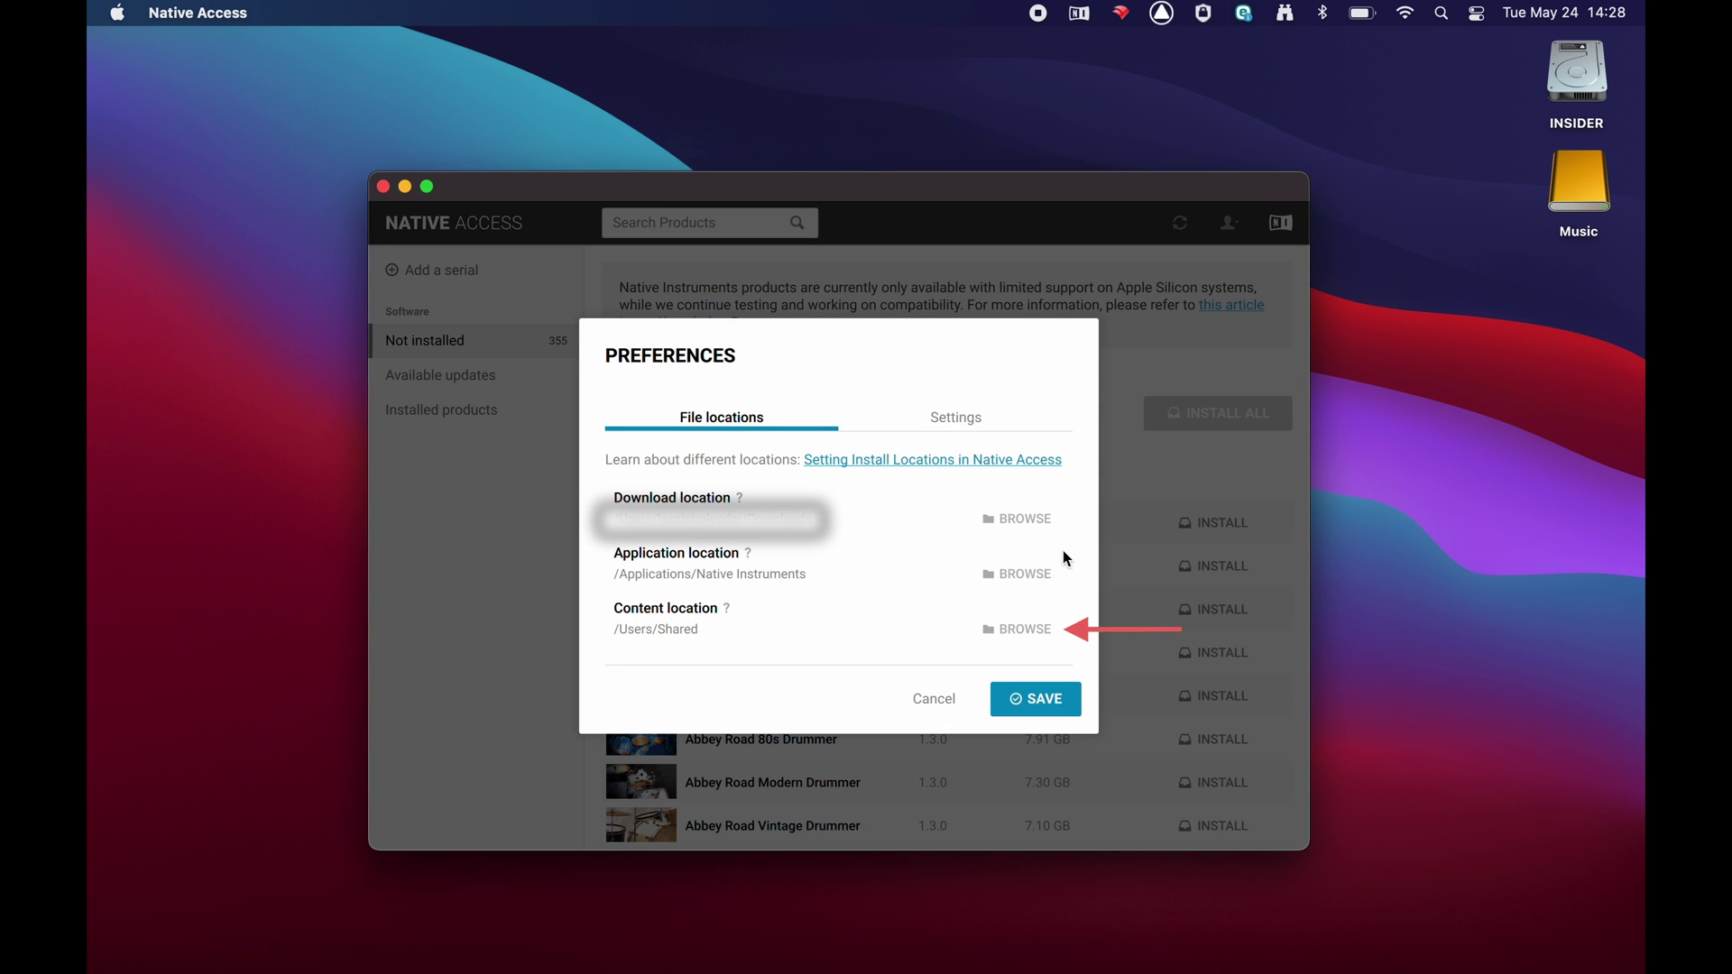
left_click(1028, 626)
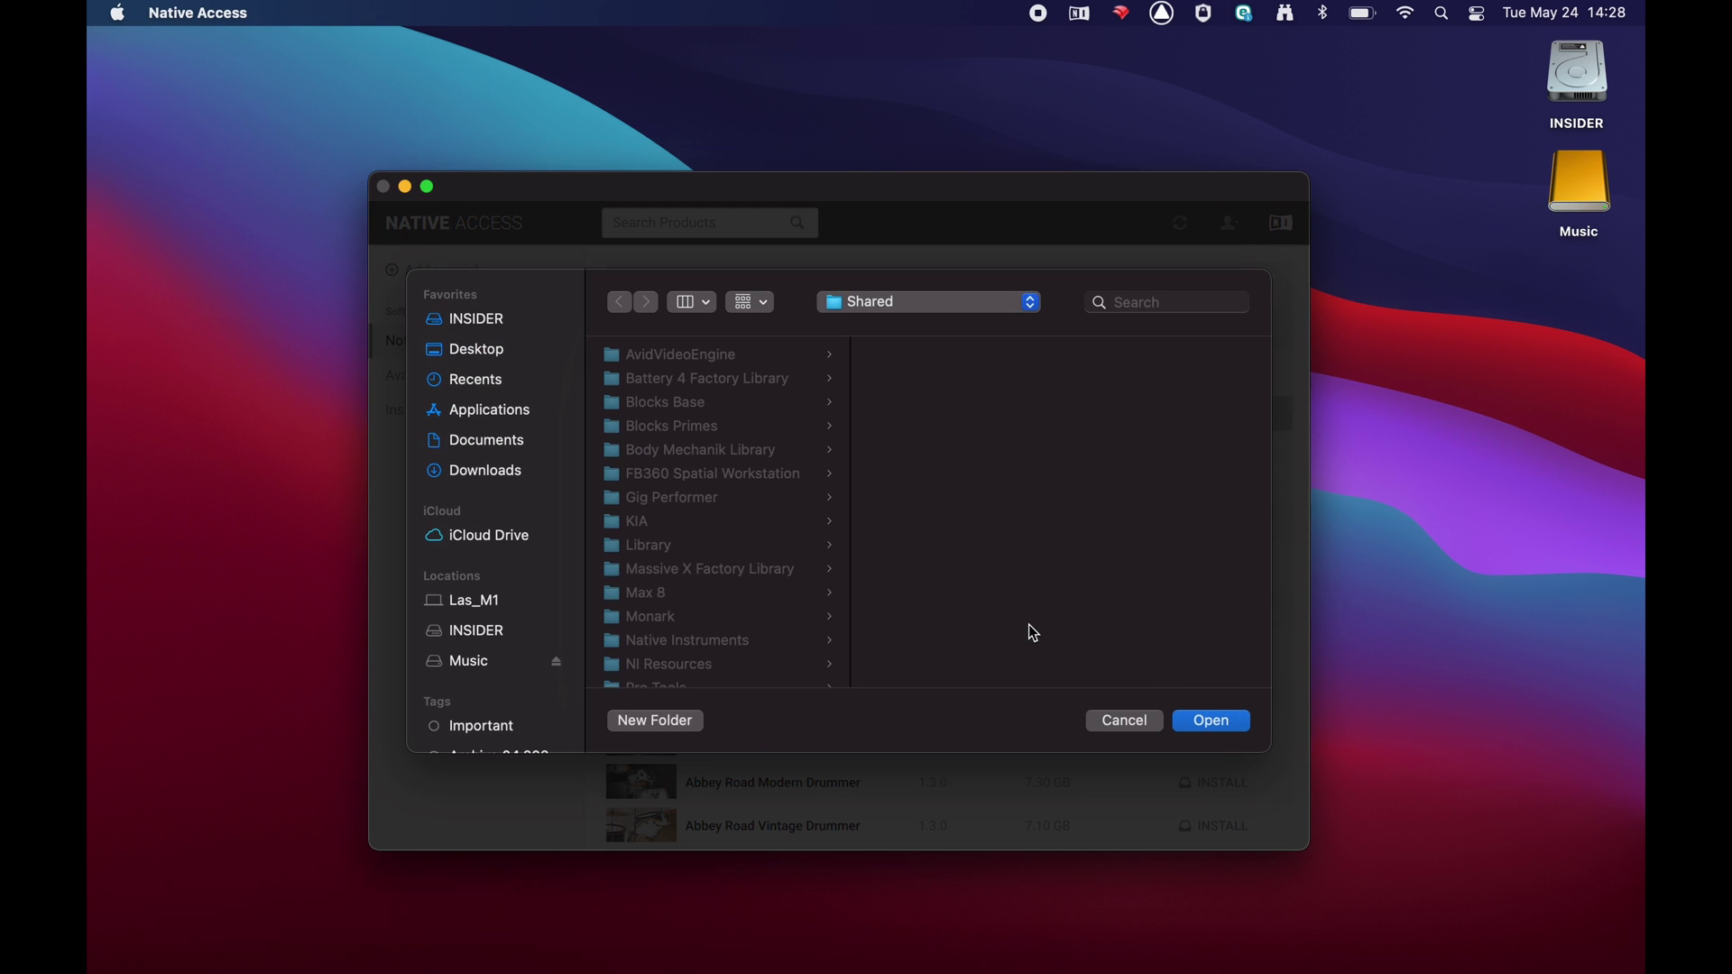
left_click(498, 670)
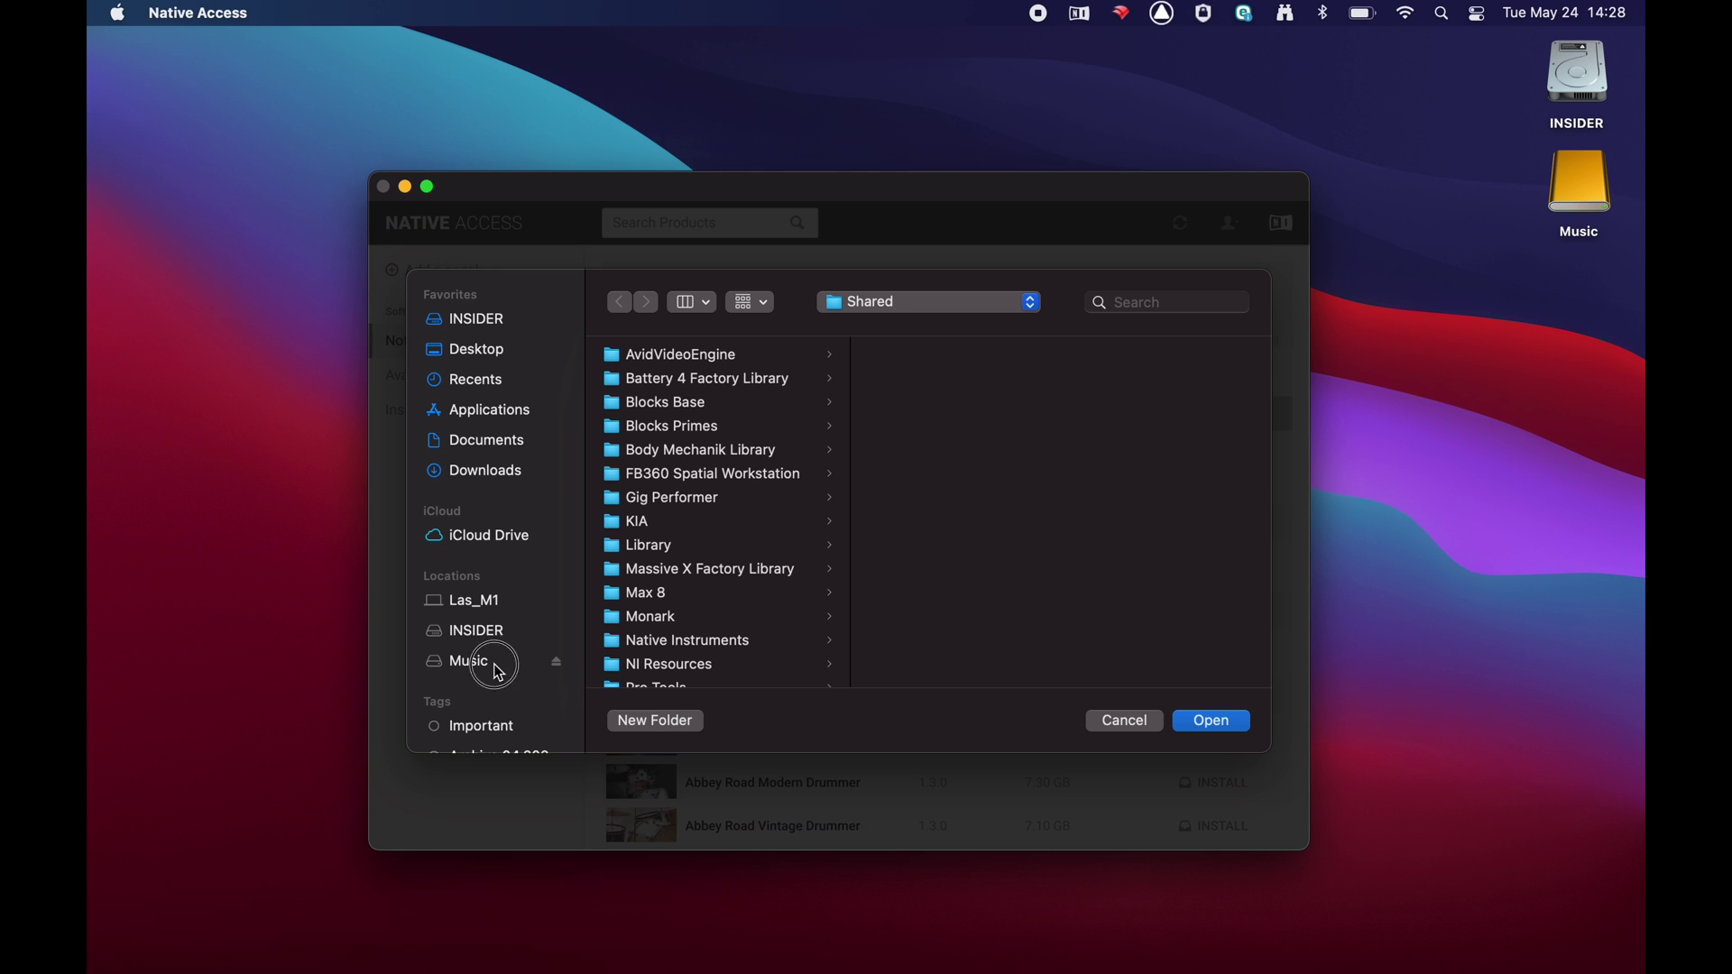
left_click(684, 451)
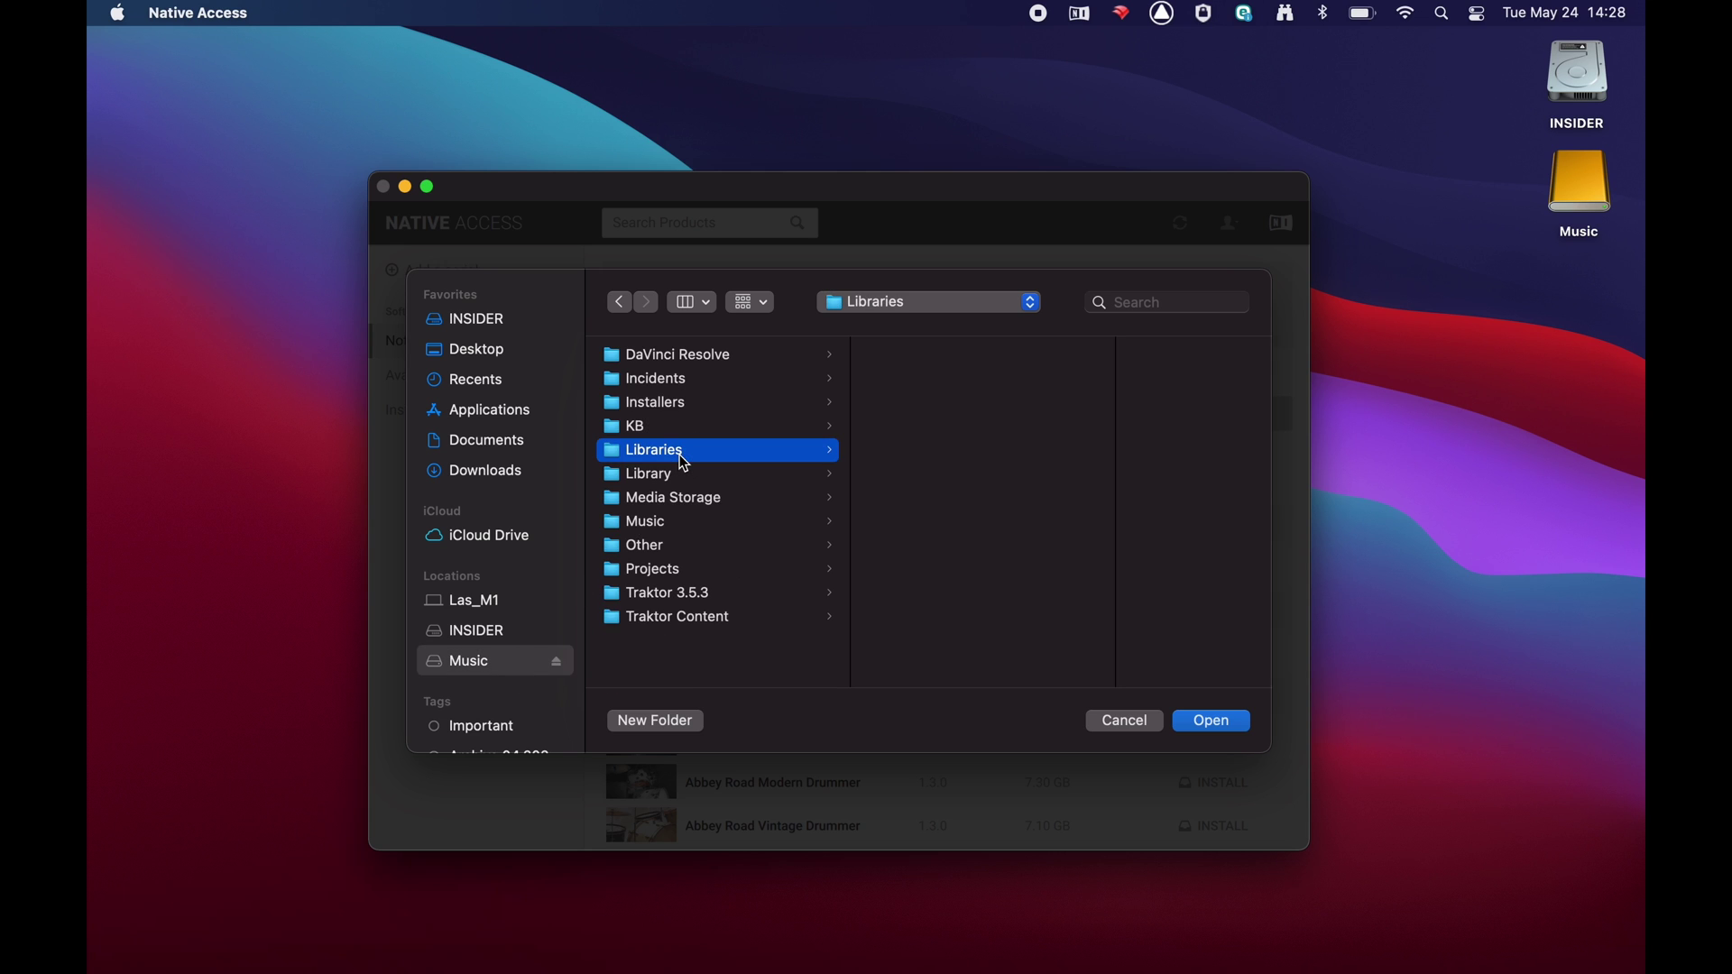
left_click(1209, 721)
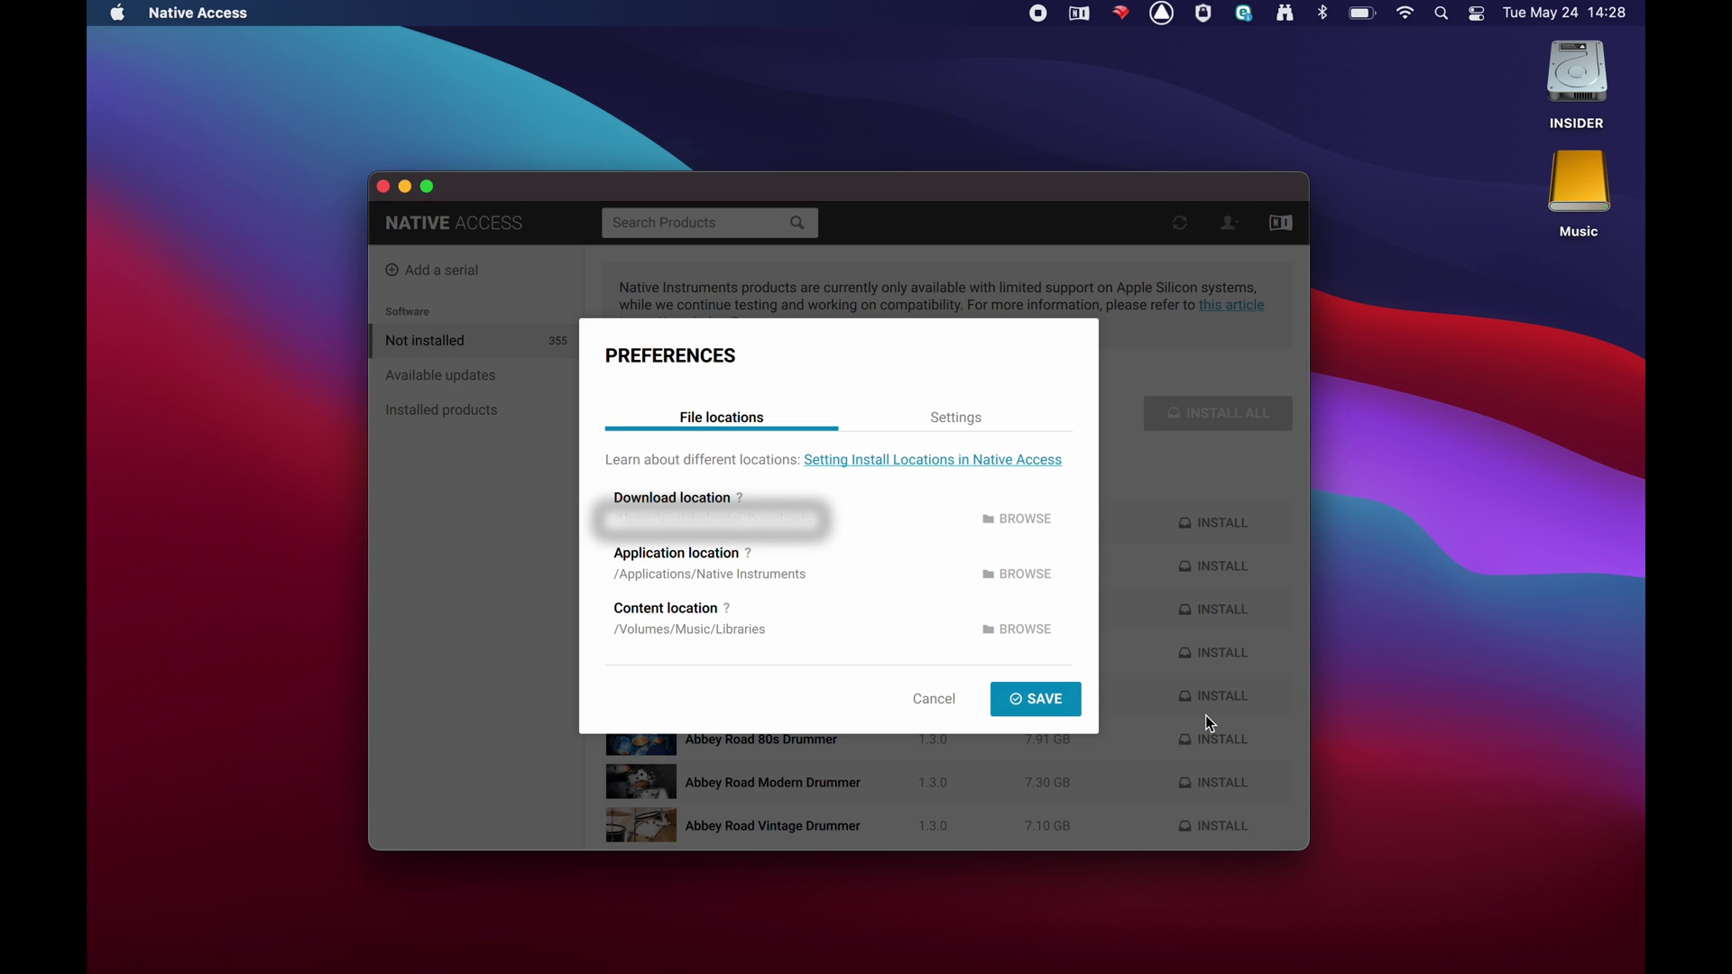
Save the new content location and start installing 40s Very Own - Drums.
left_click(1043, 701)
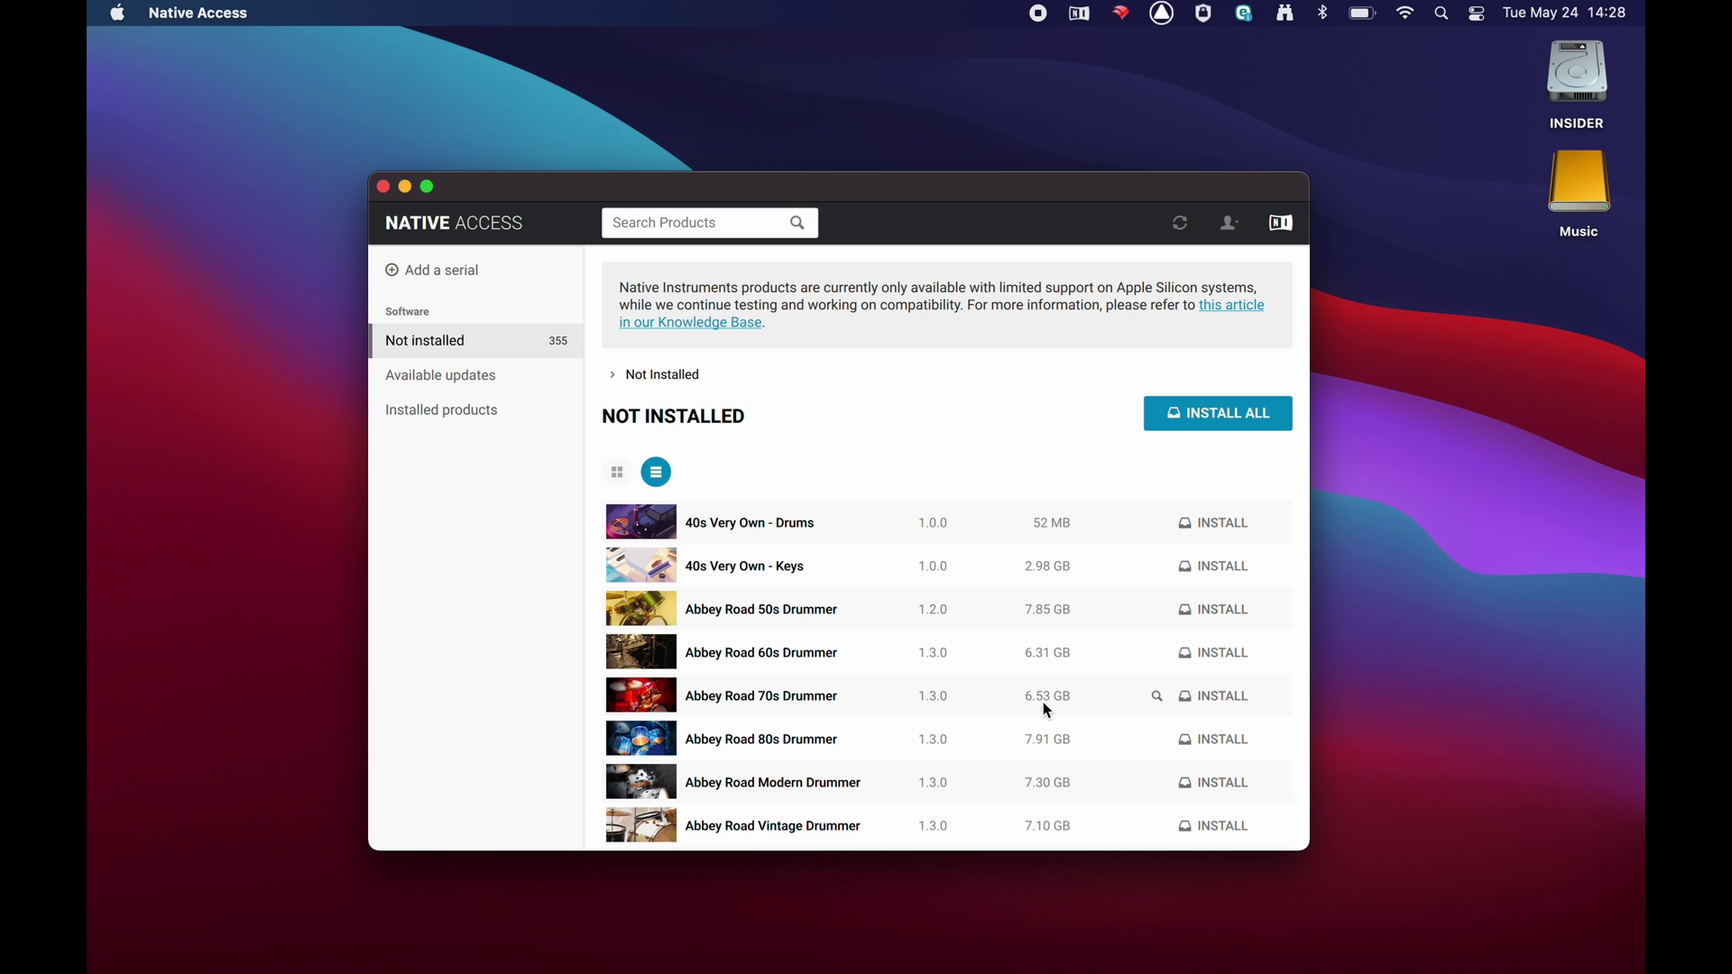
left_click(1231, 527)
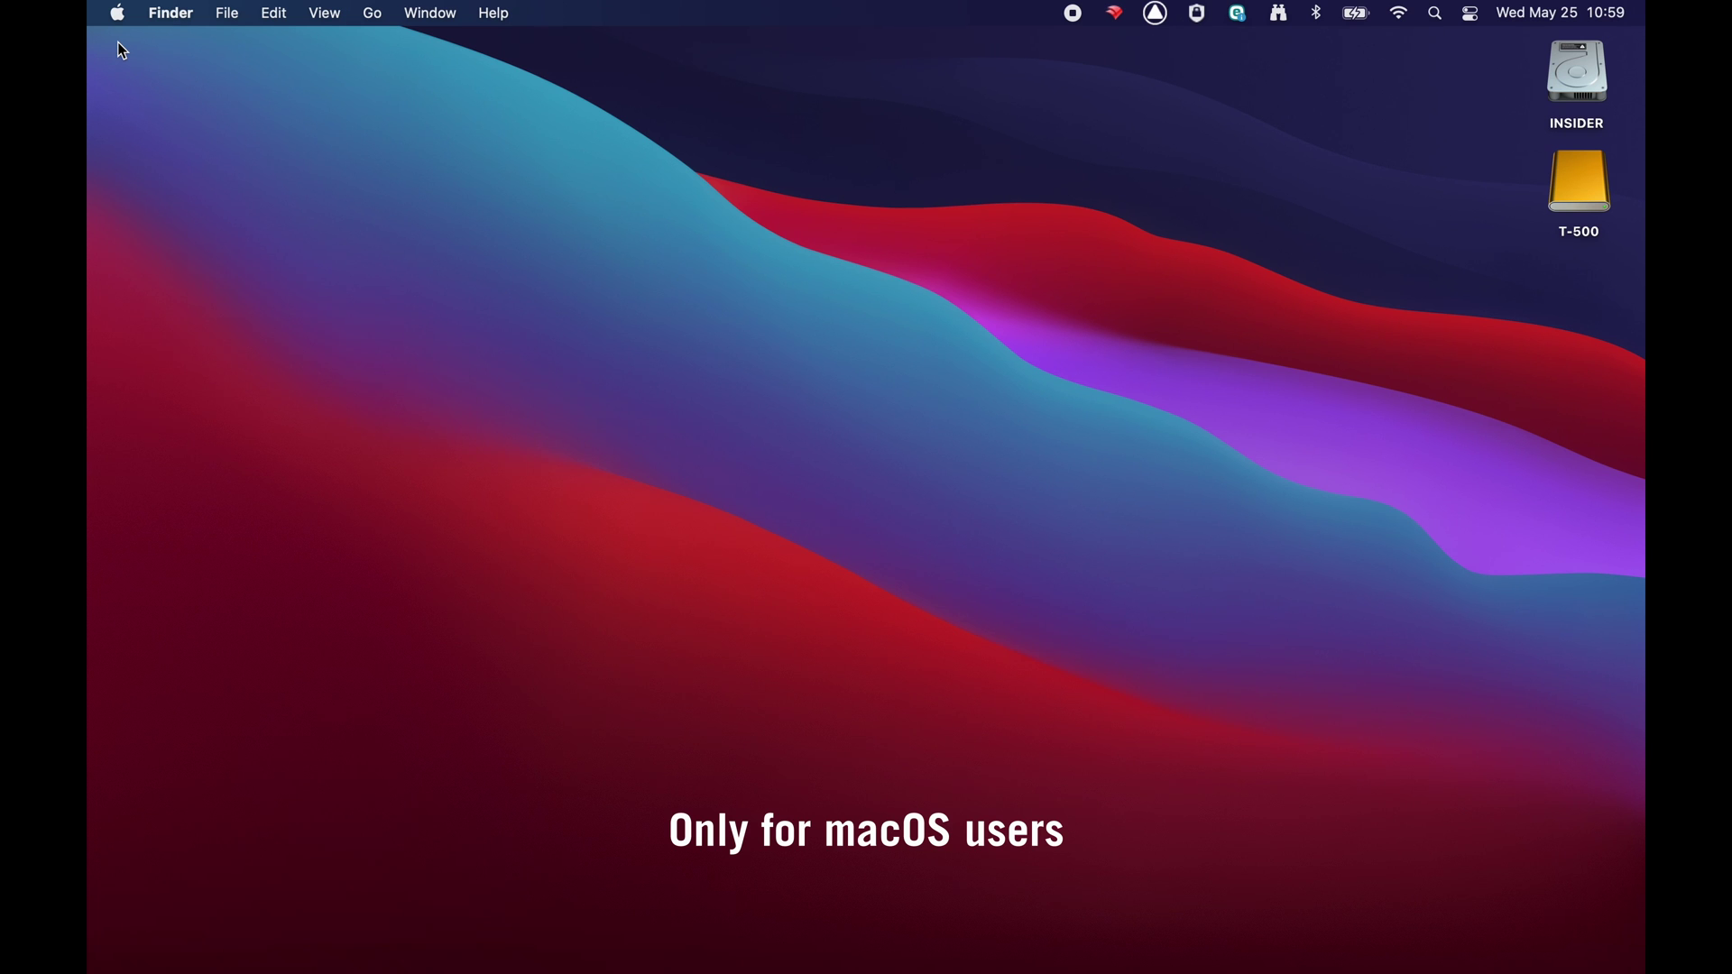
Open System Preferences from the Apple menu and go to Security & Privacy.
left_click(118, 18)
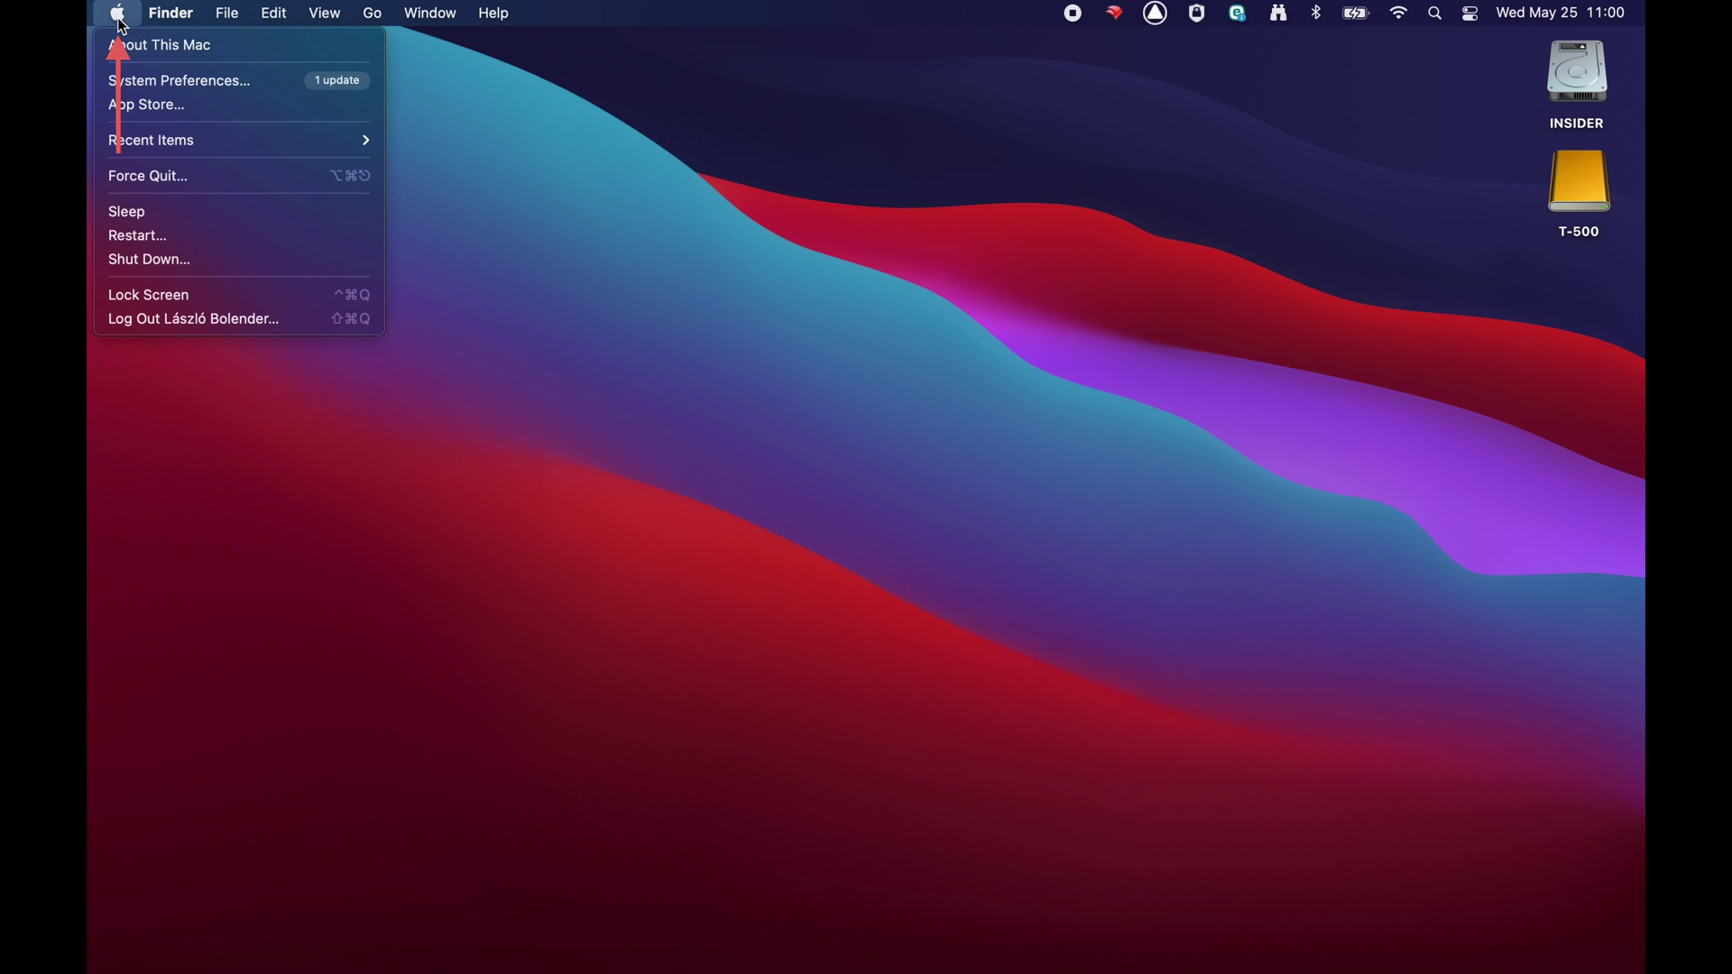
left_click(131, 81)
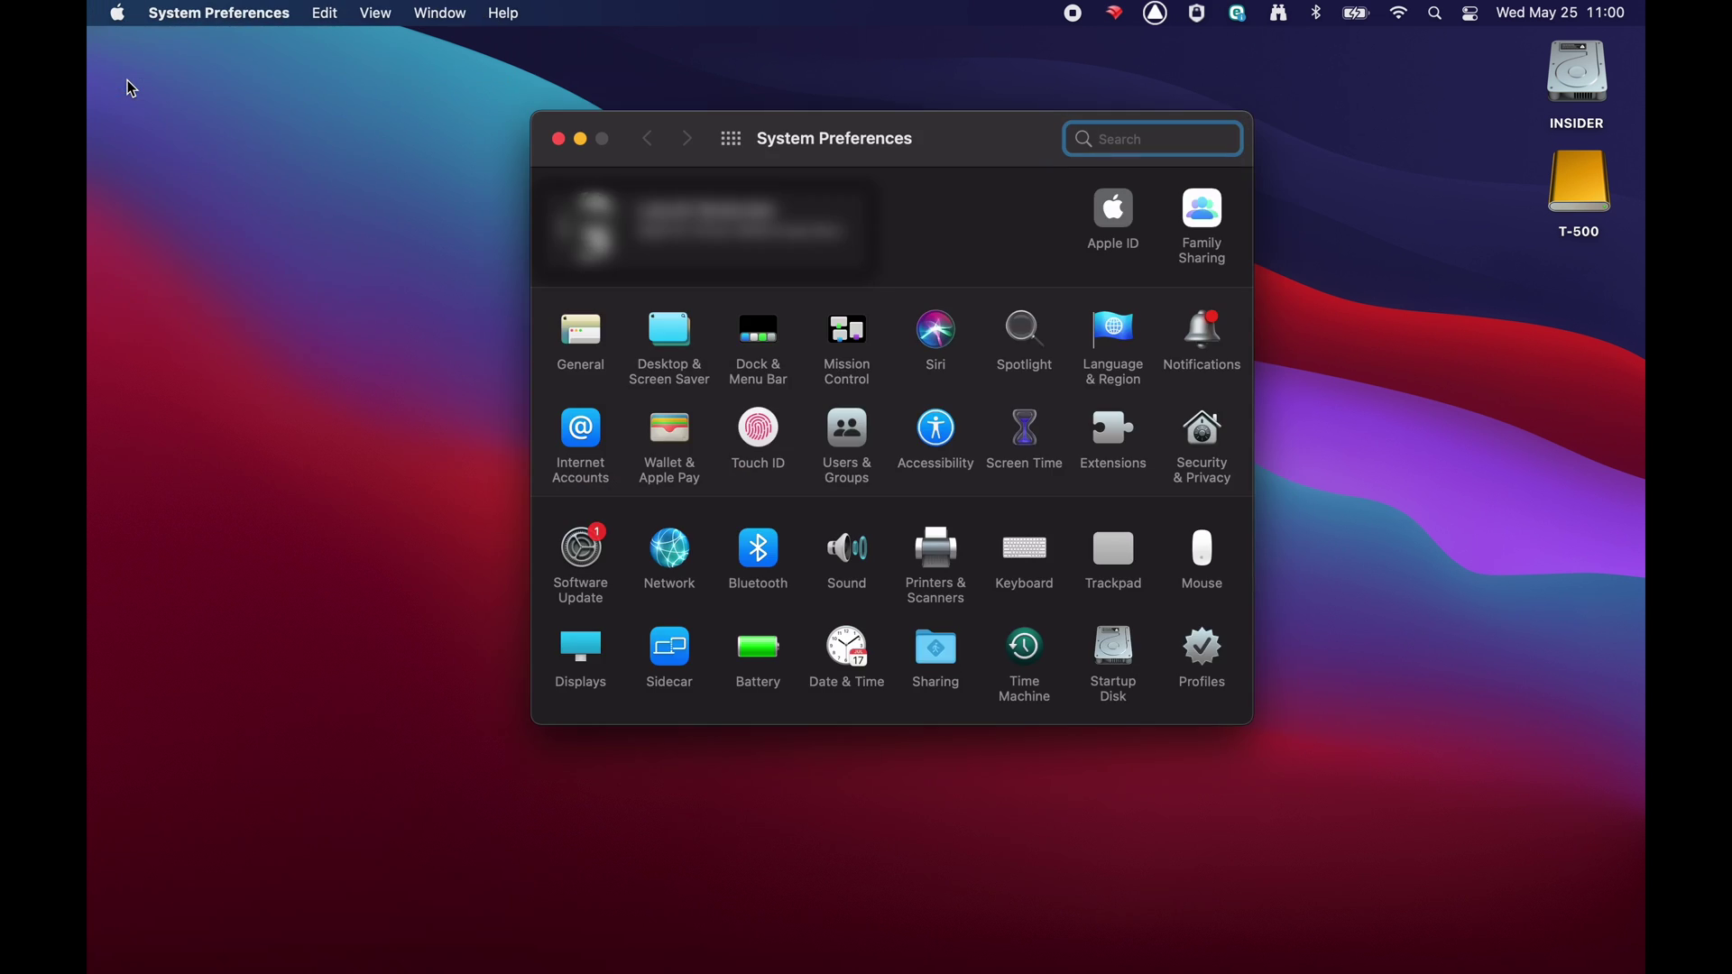
left_click(1205, 429)
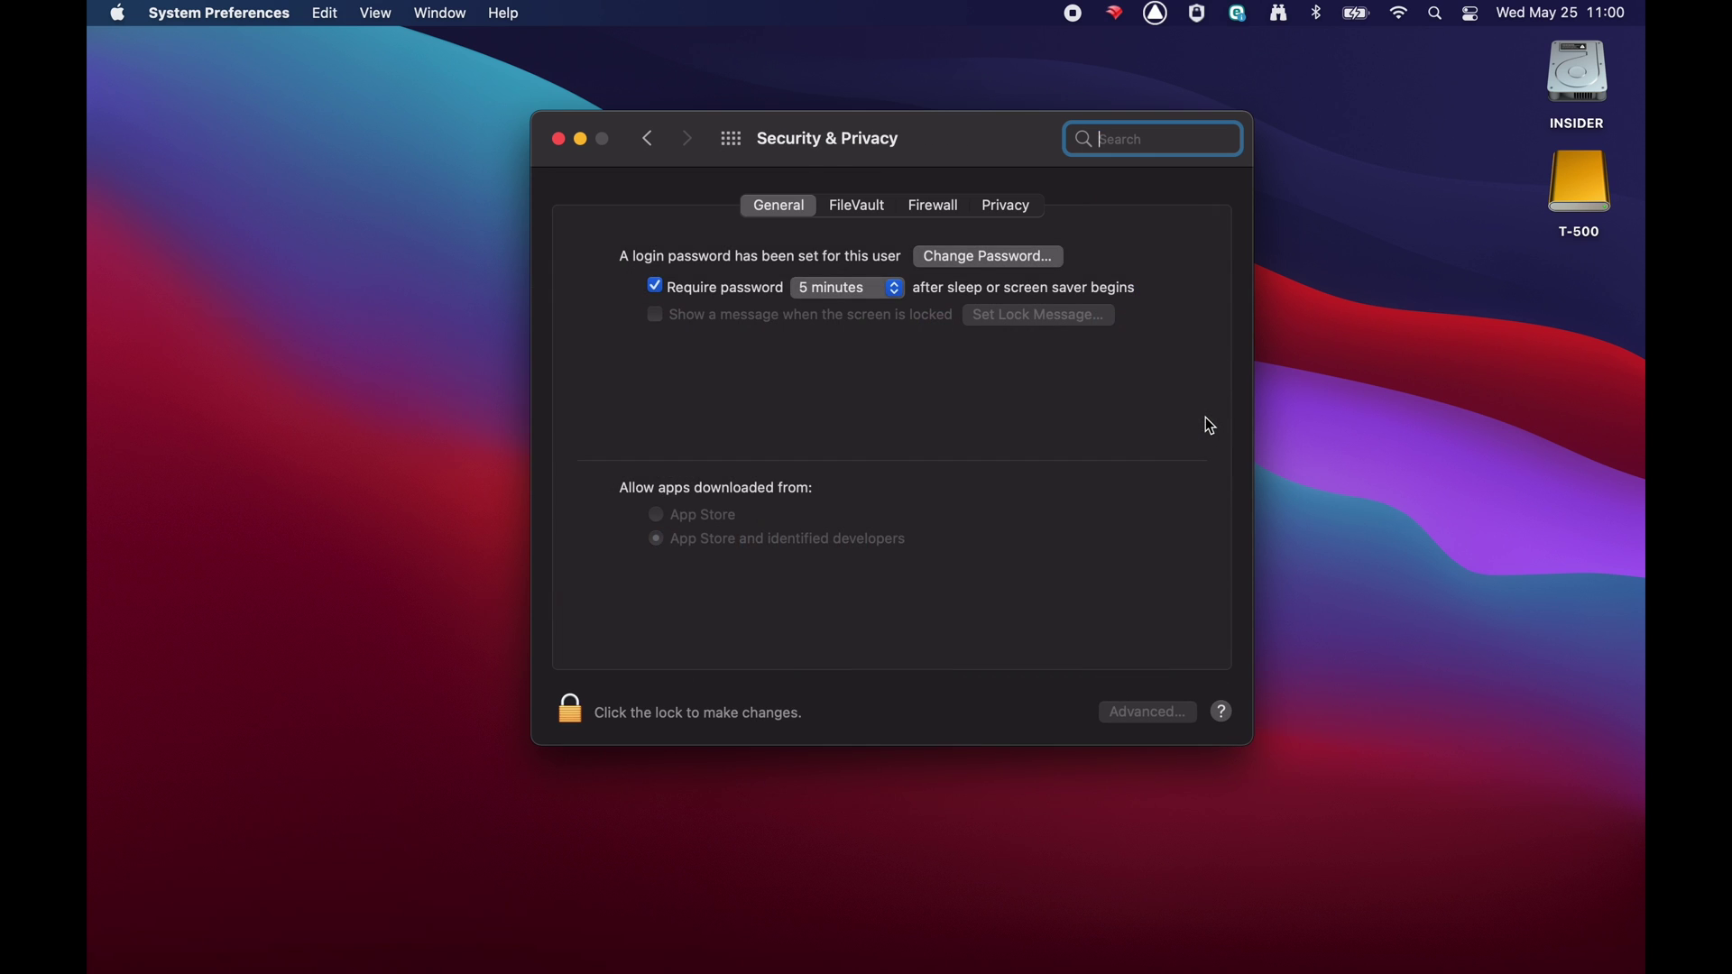
Select Full Disk Access on the Privacy tab and unlock it with the account password.
left_click(1016, 212)
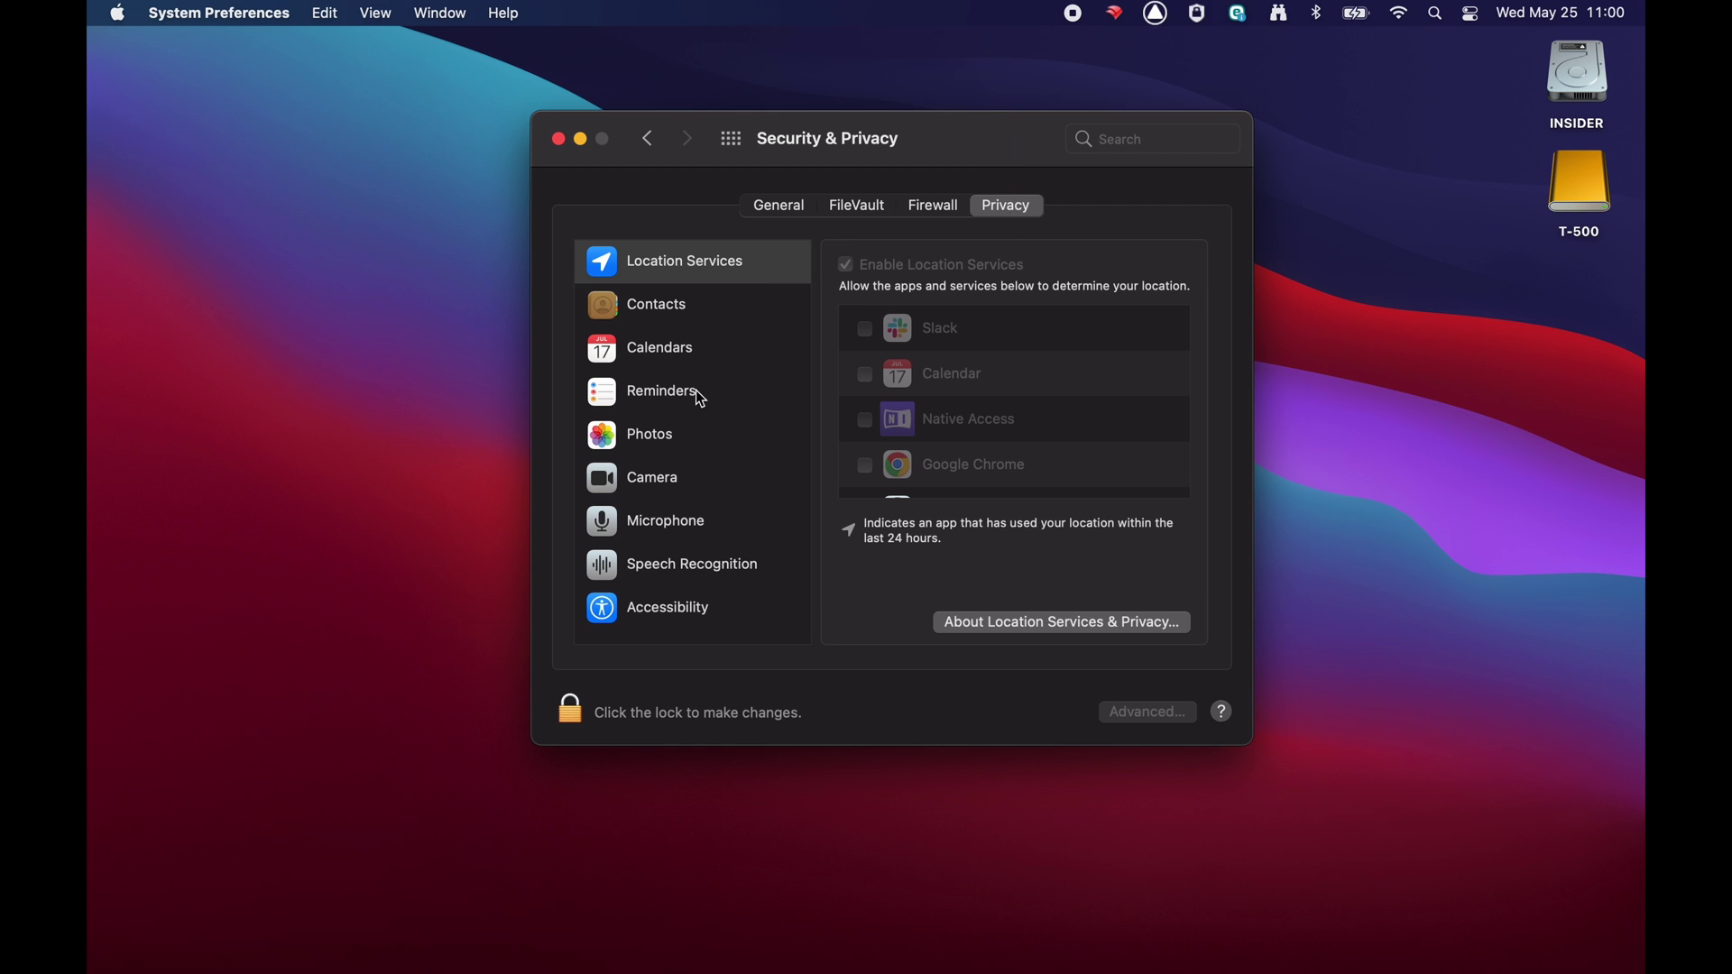
scroll(701, 398, "down", 2)
scroll(701, 399, "down", 5)
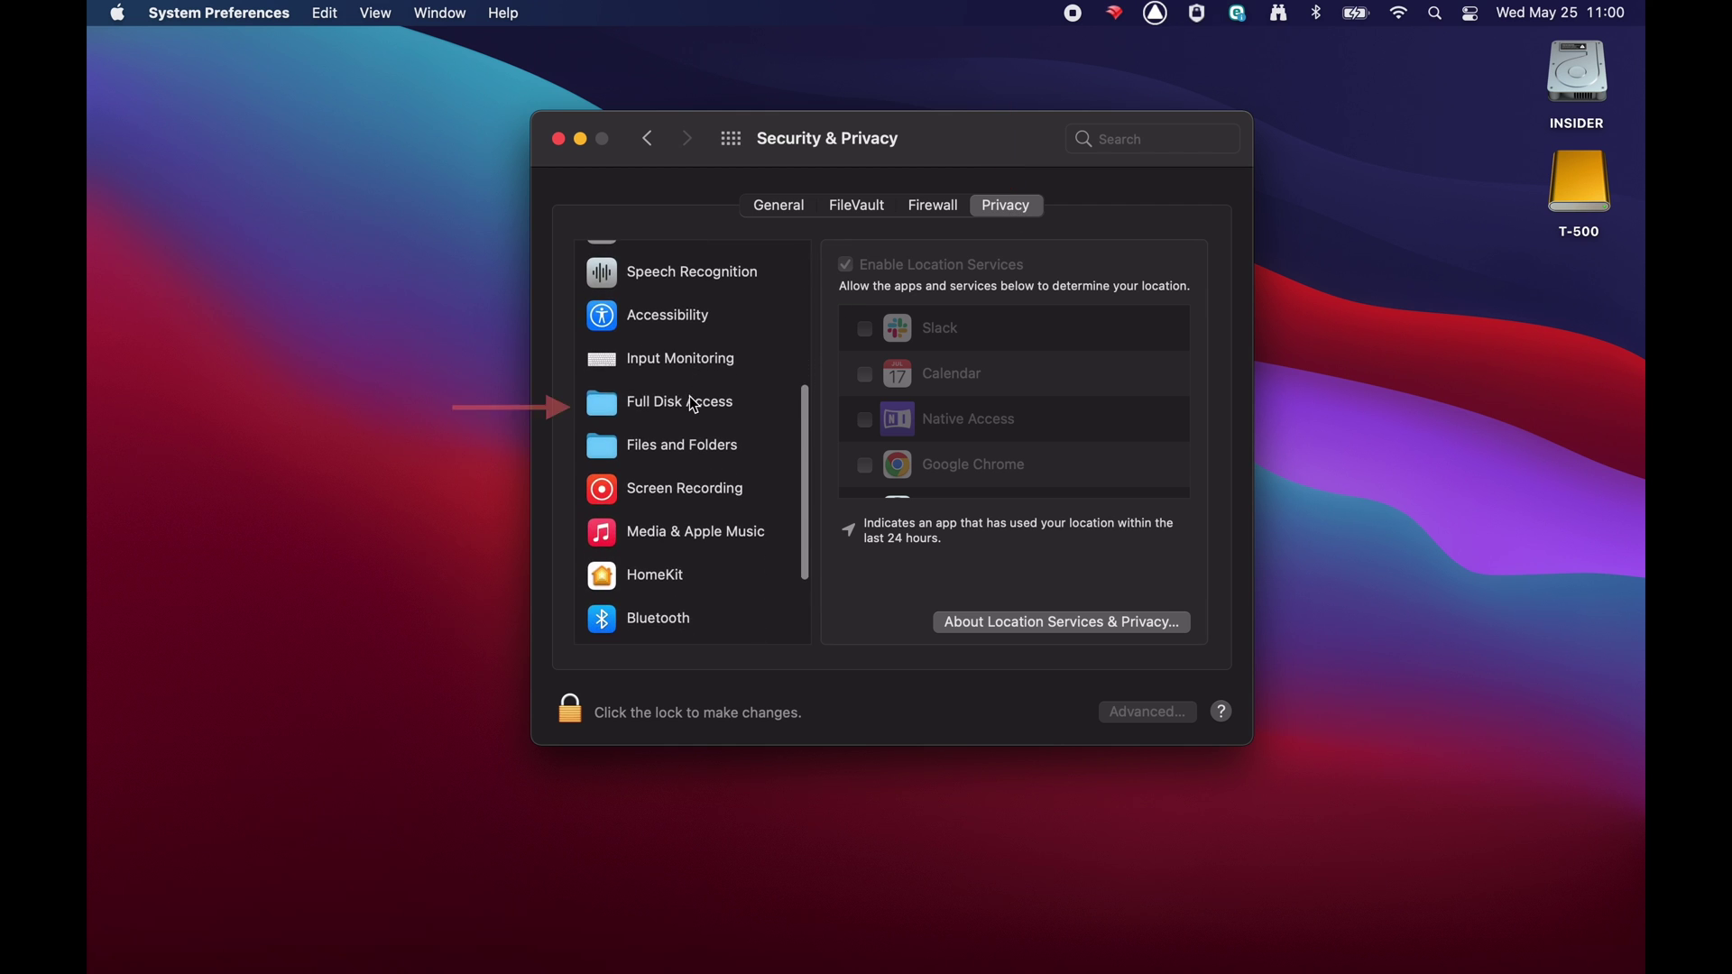
left_click(691, 405)
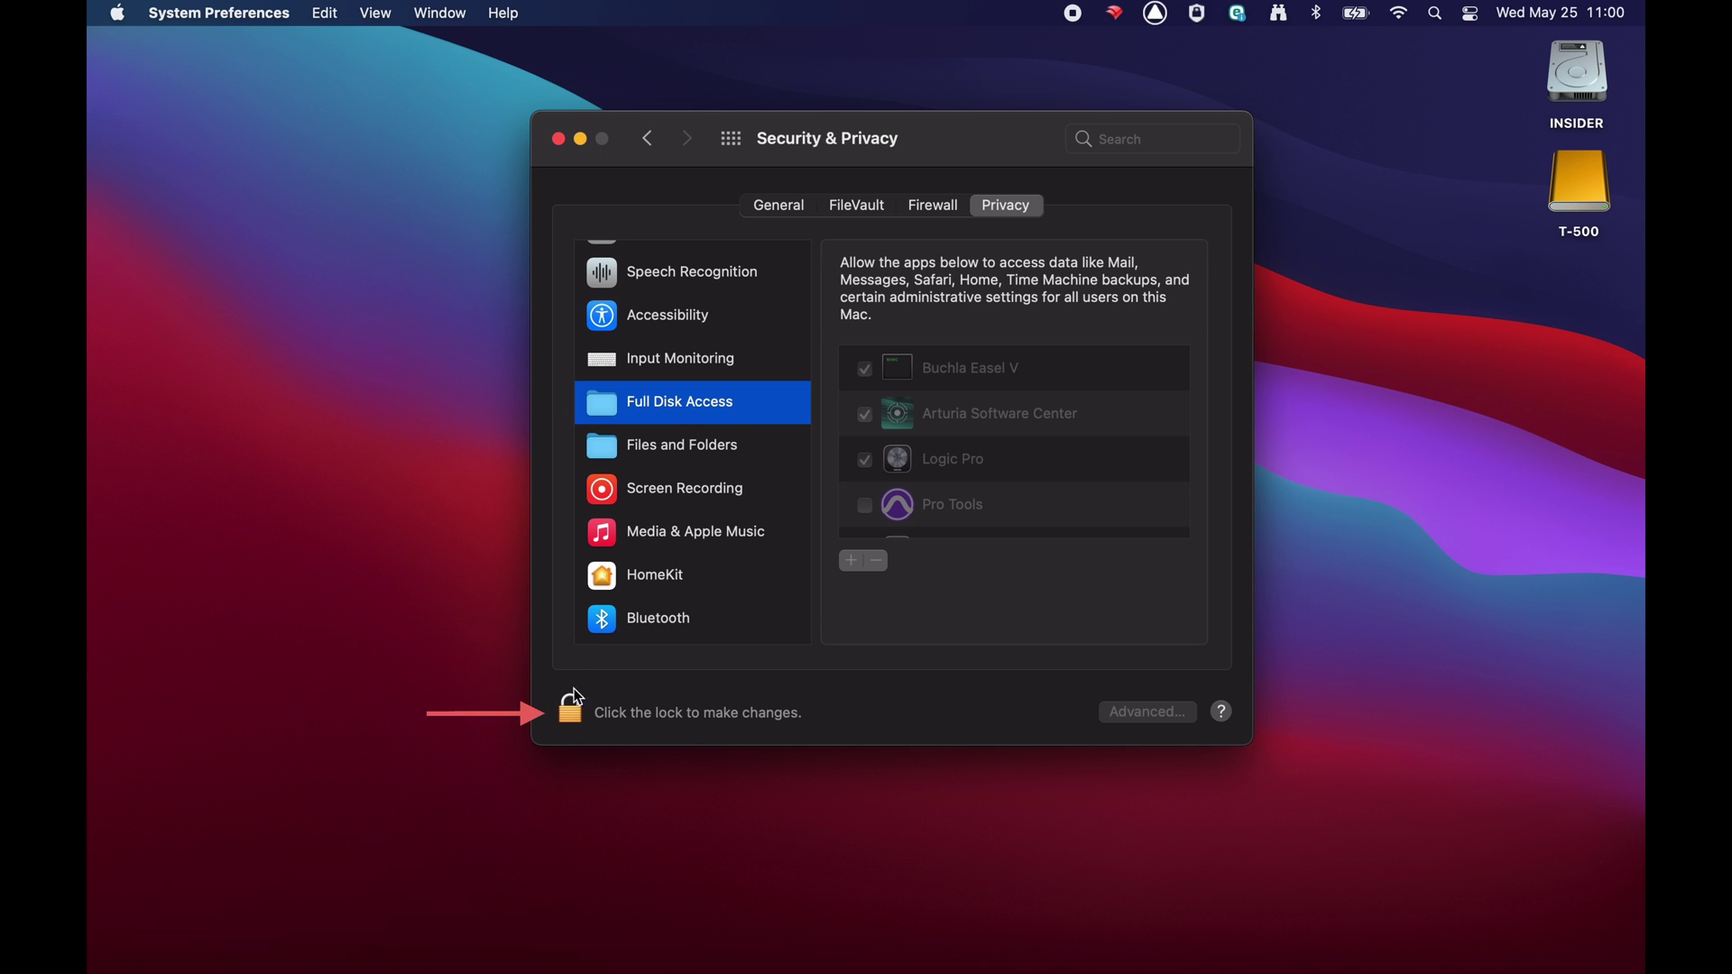
left_click(570, 713)
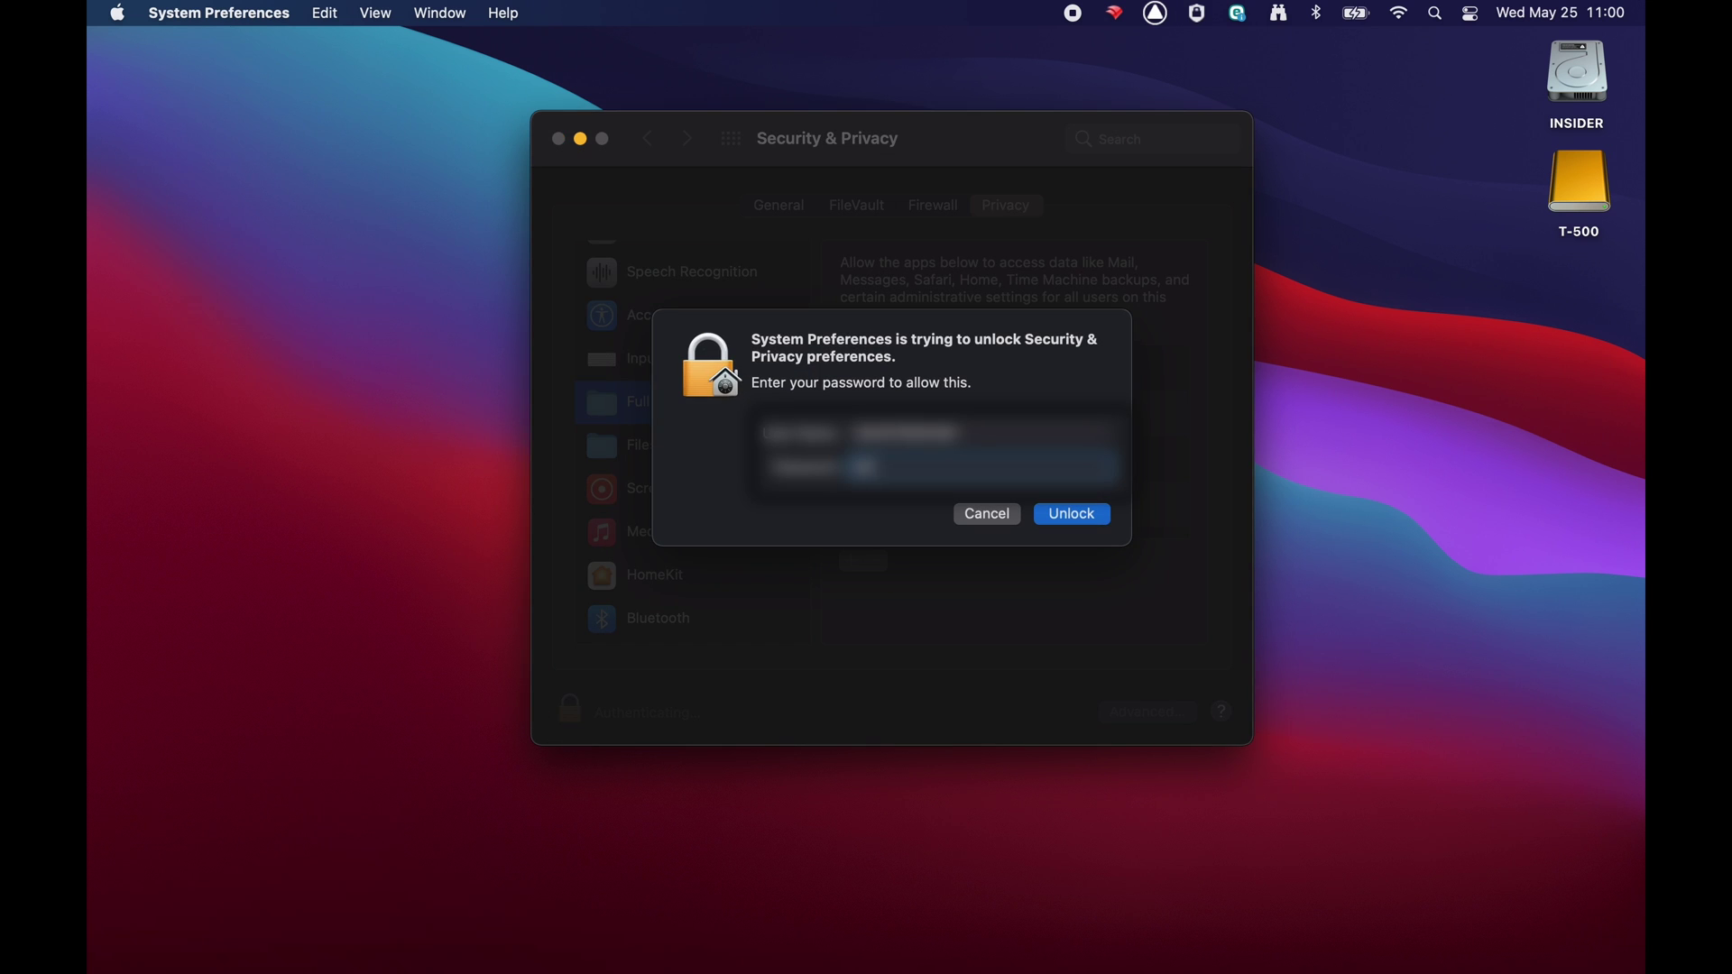
key("Return")
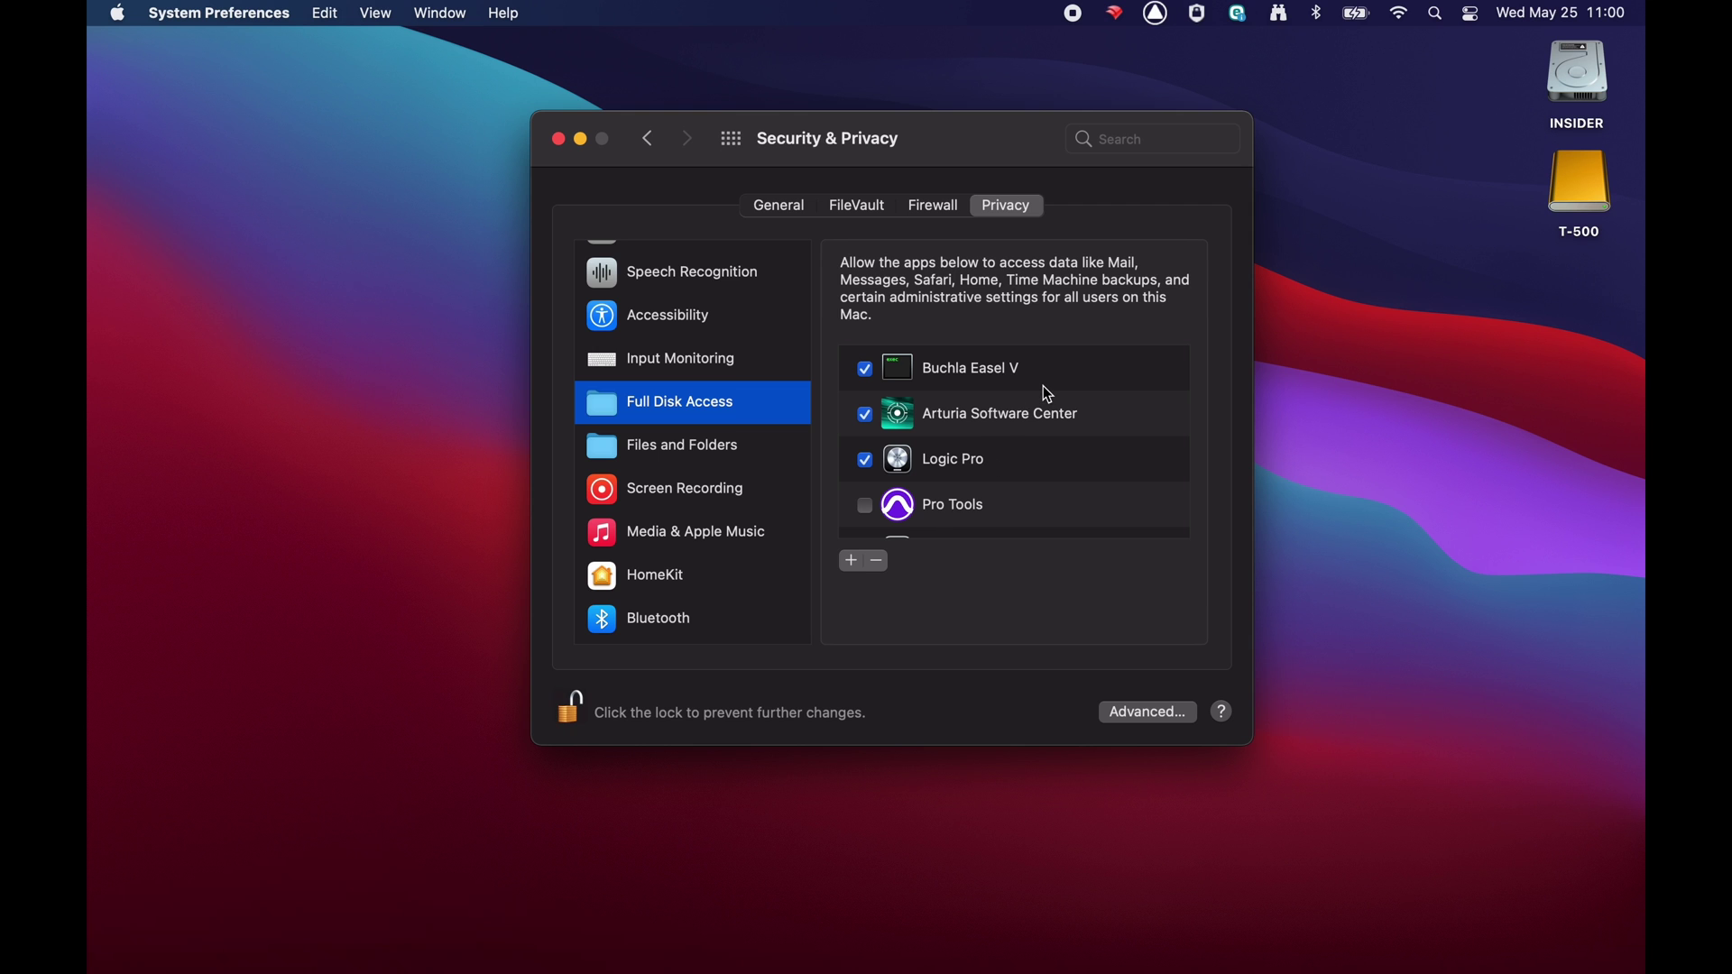
Add Native Access from the Applications folder to the Full Disk Access list.
scroll(1043, 386, "down", 7)
scroll(1042, 394, "down", 8)
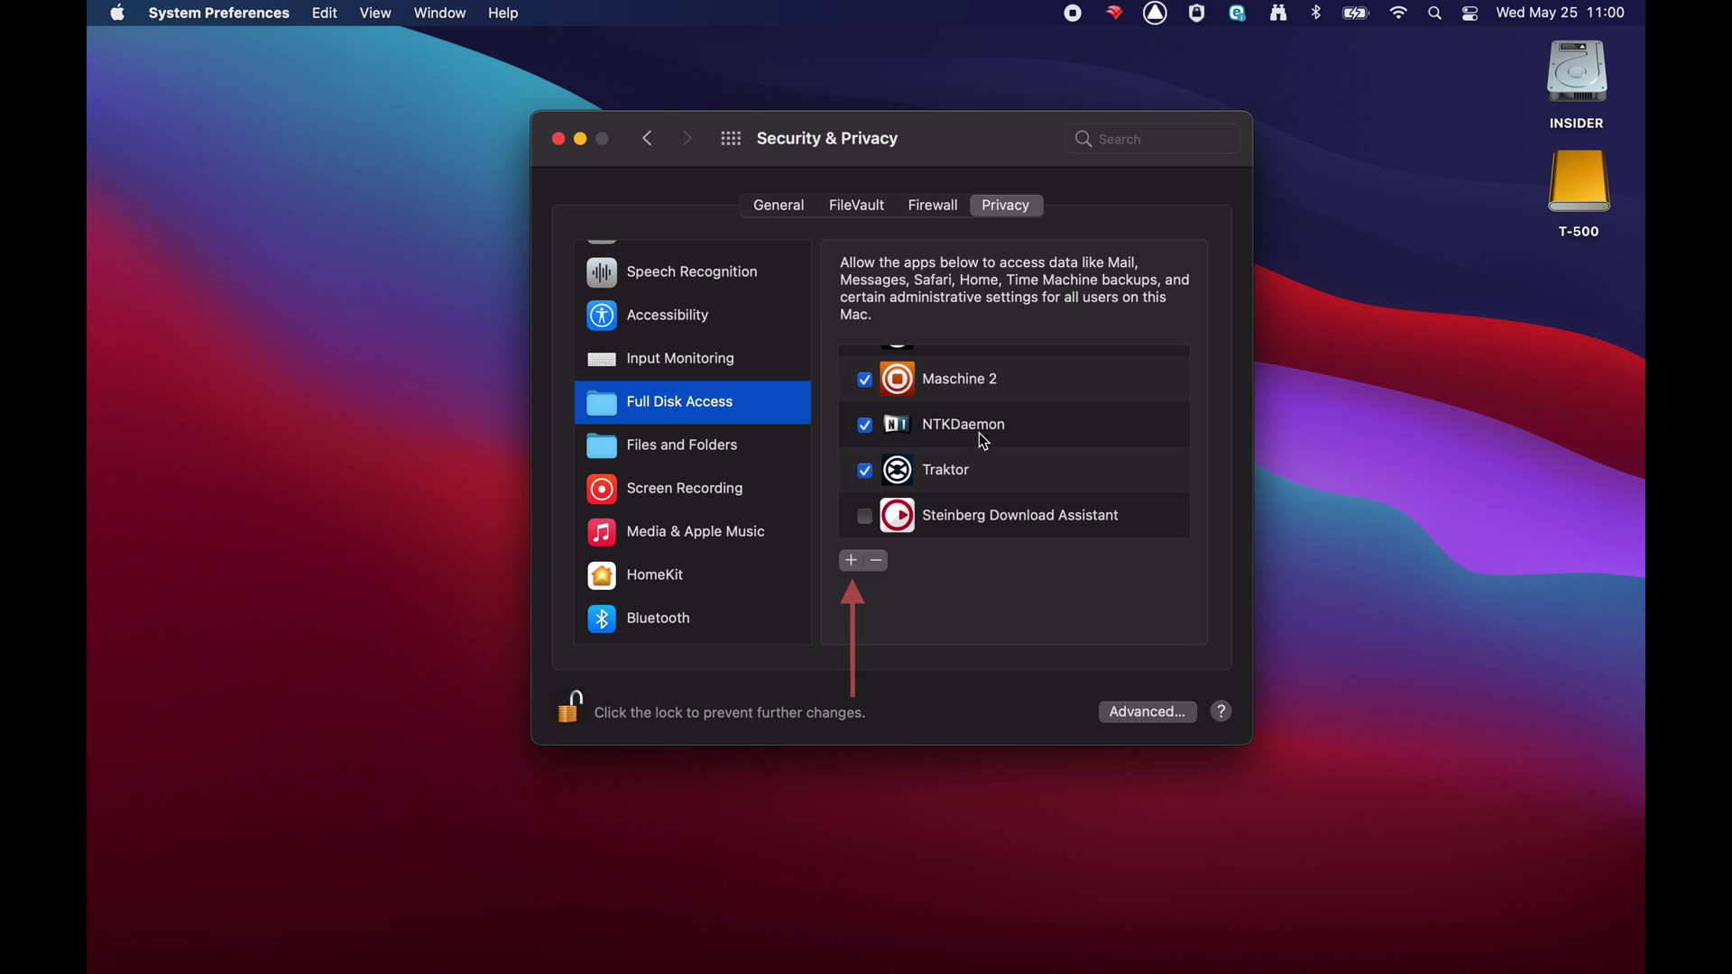
left_click(852, 564)
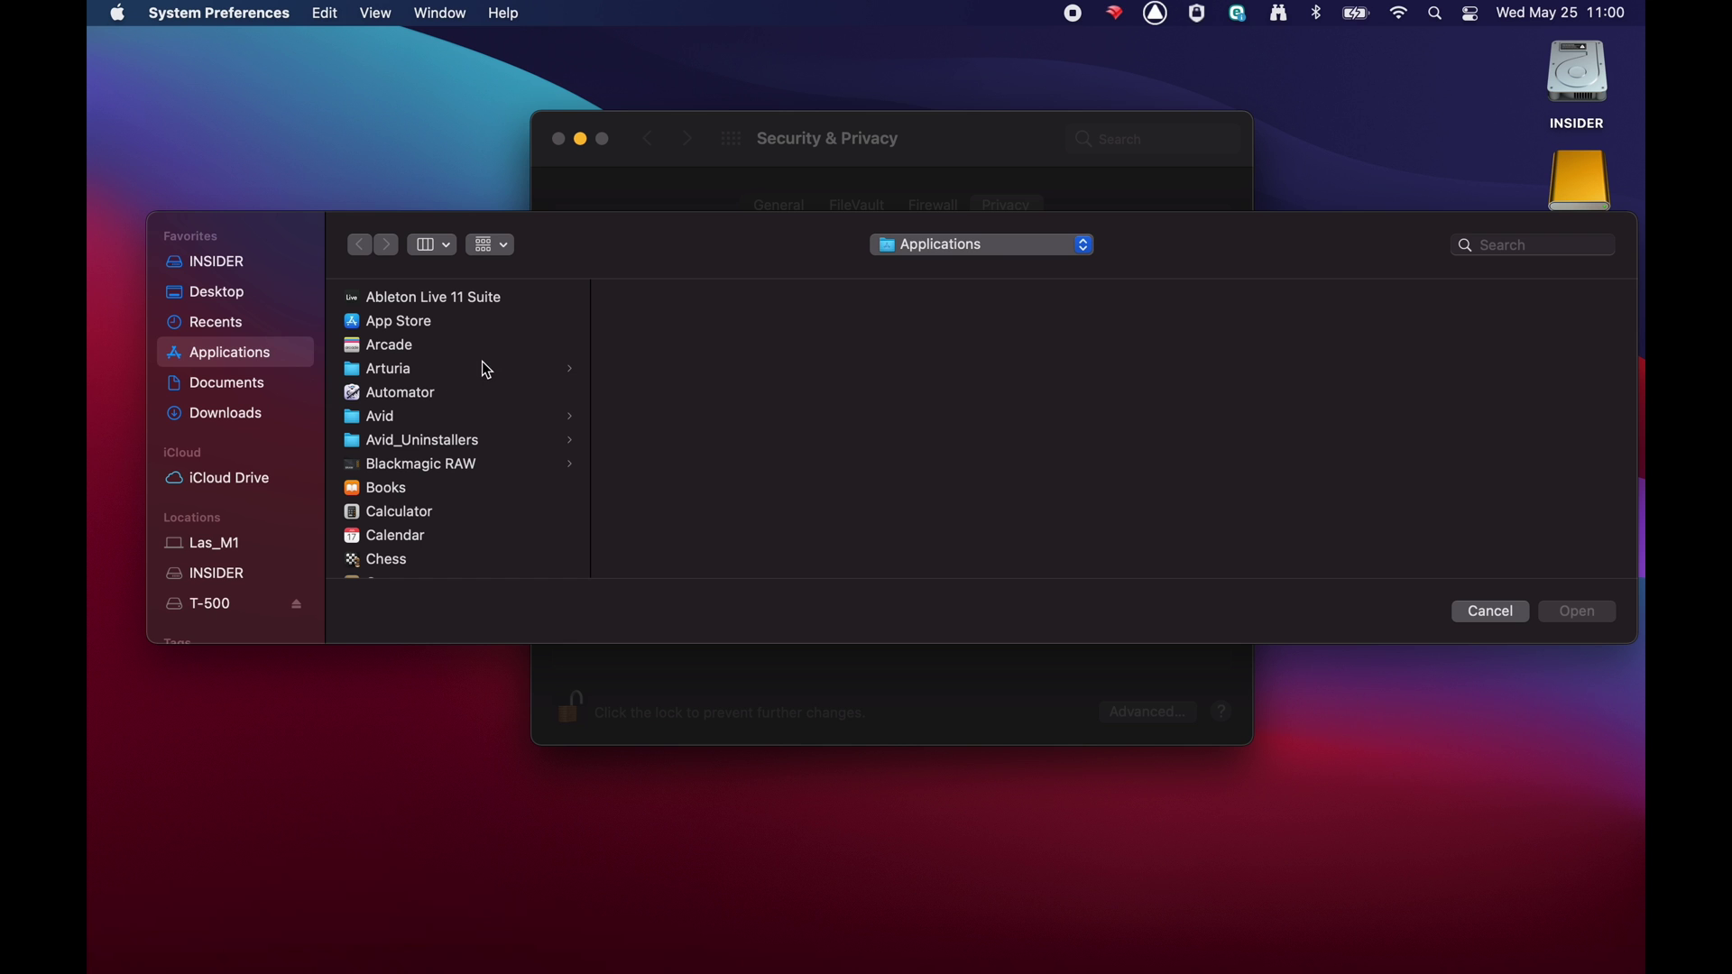
scroll(484, 365, "down", 10)
scroll(481, 361, "down", 10)
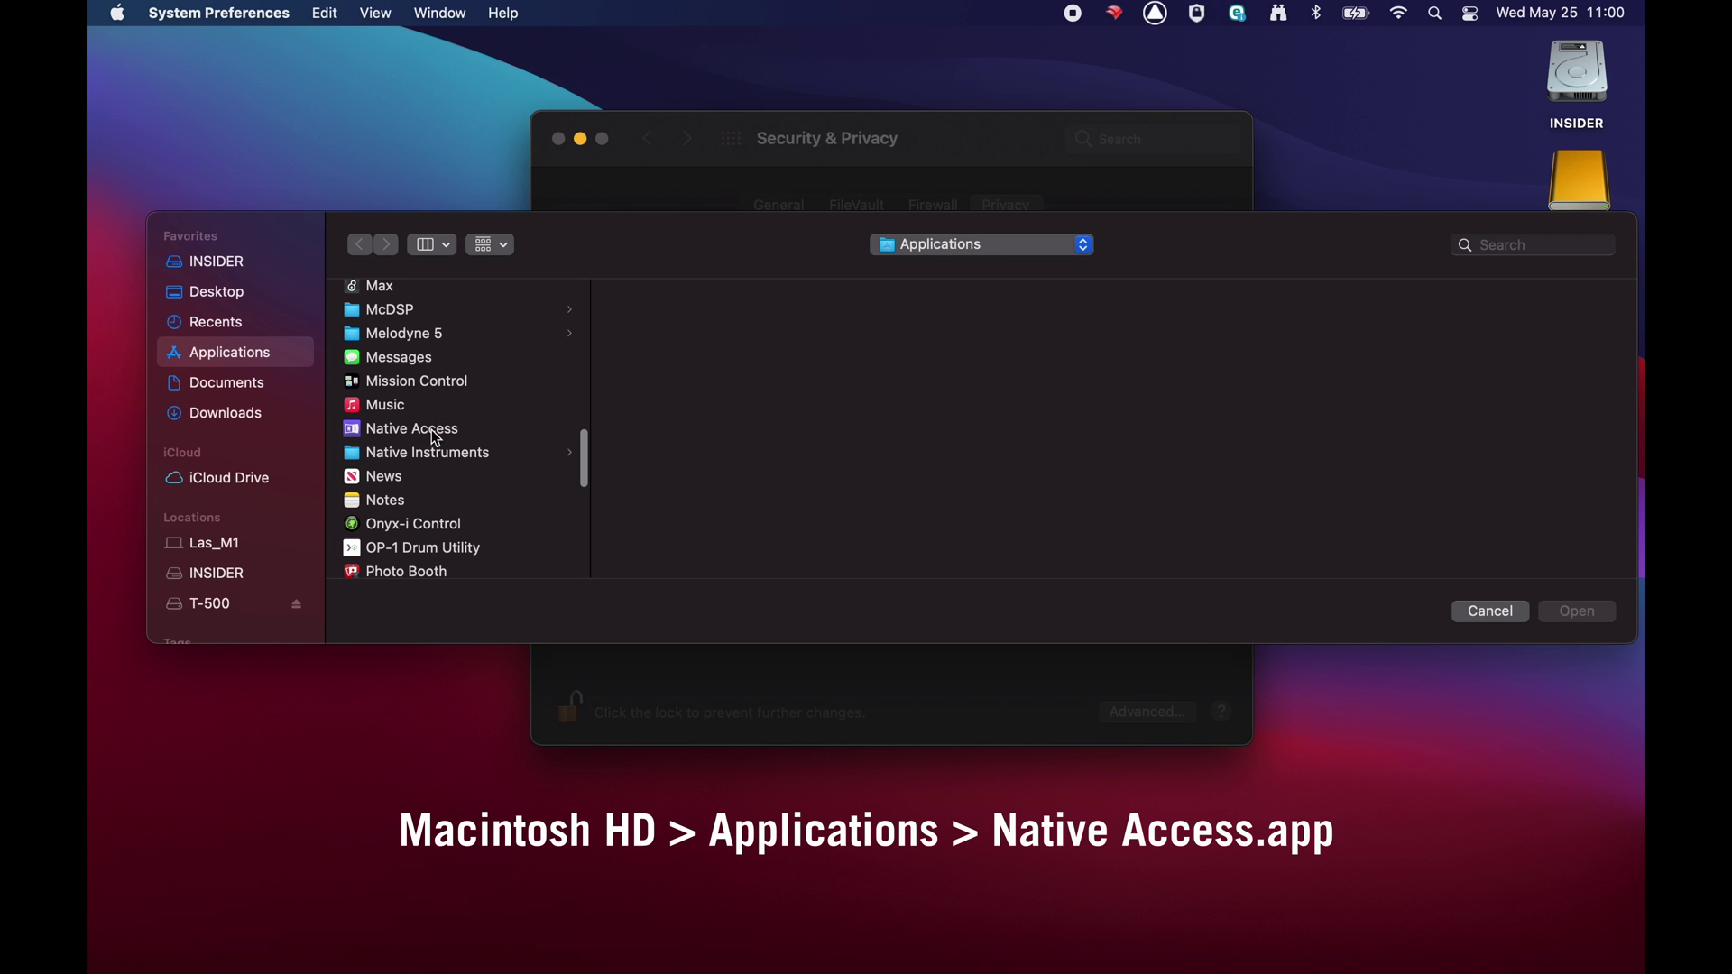
left_click(435, 430)
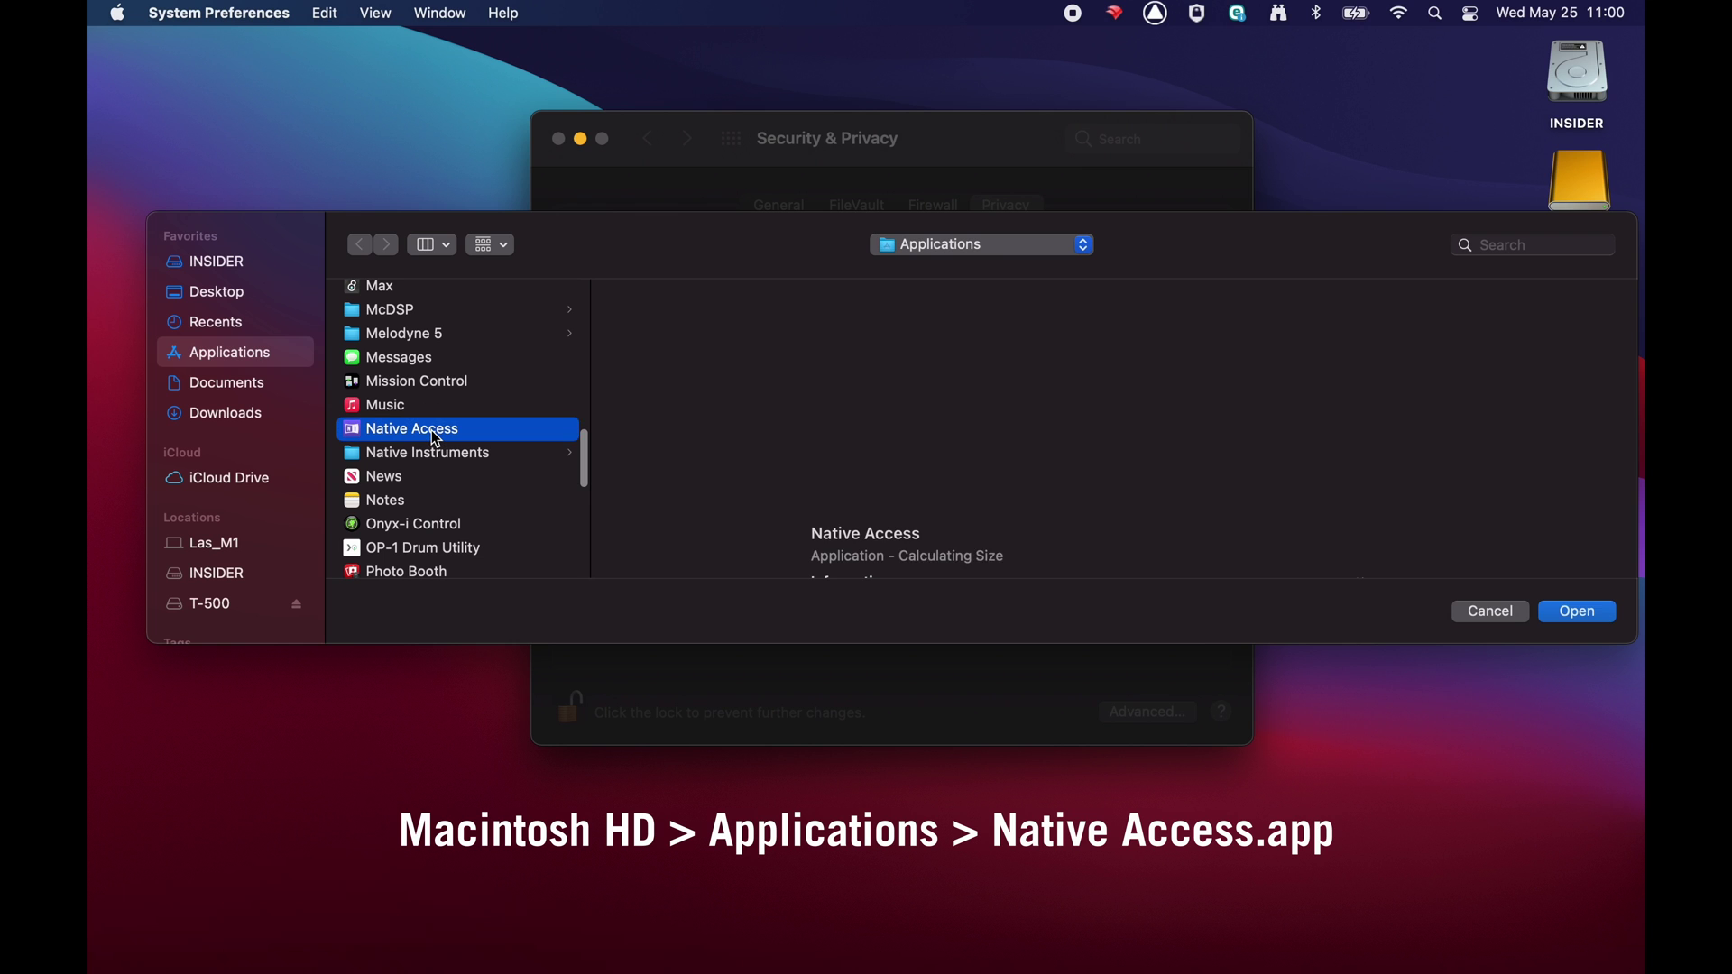
left_click(1610, 610)
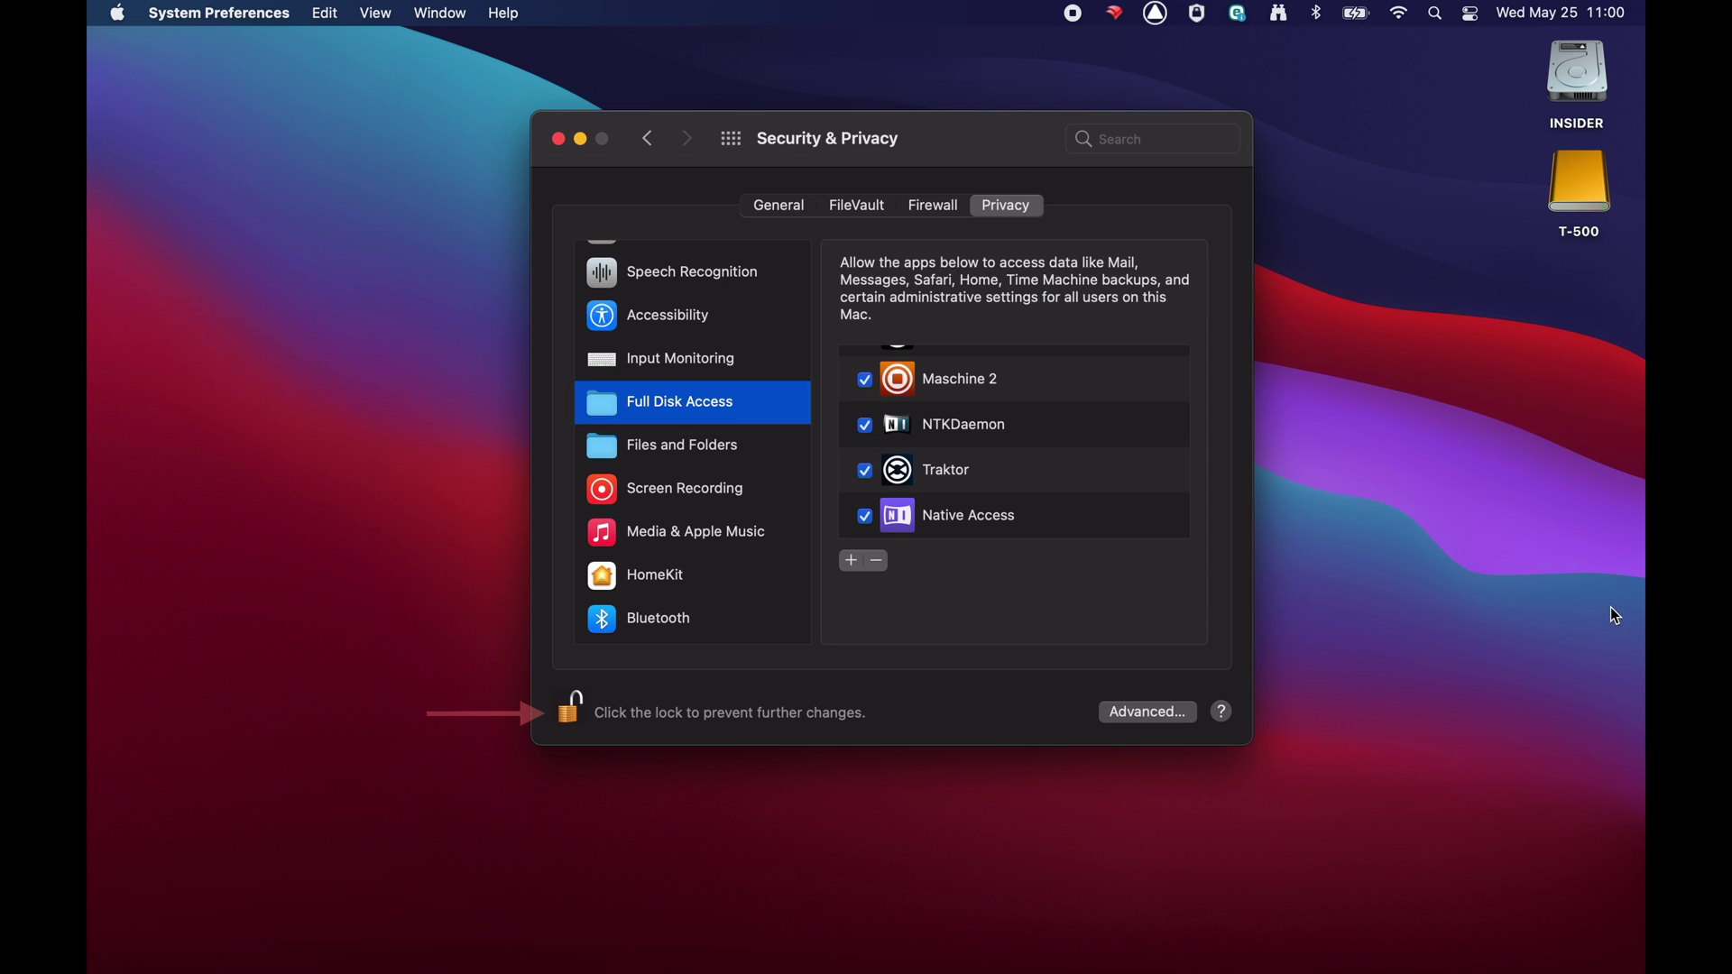